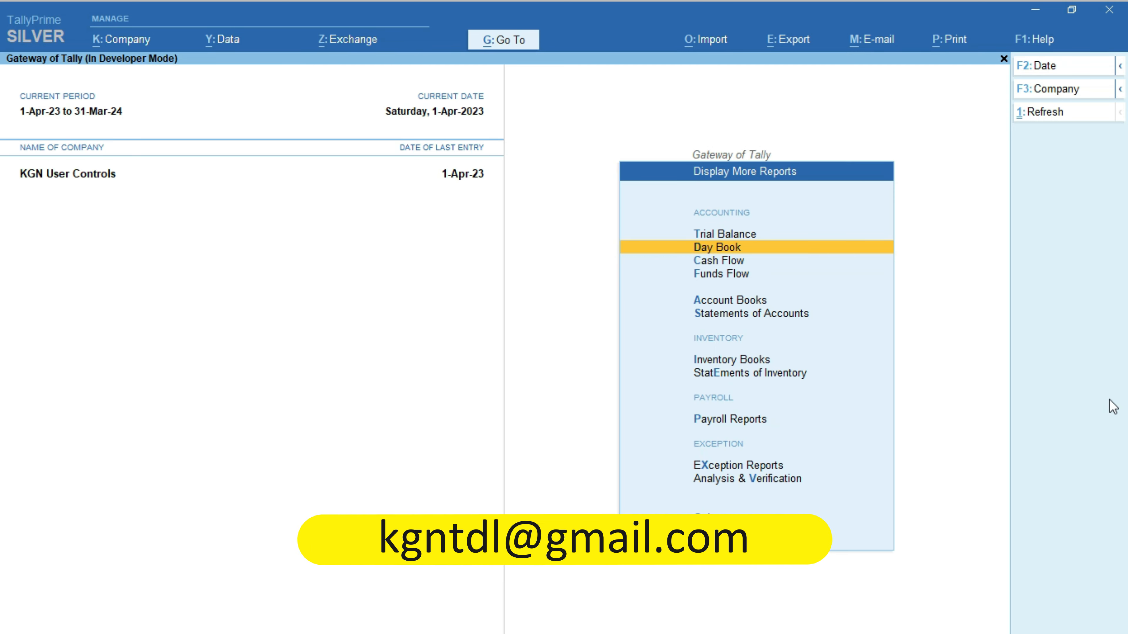
# - Review the locally configured TDL files and their load status in TDL Management, and return to the reports menu
pyautogui.click(1047, 43)
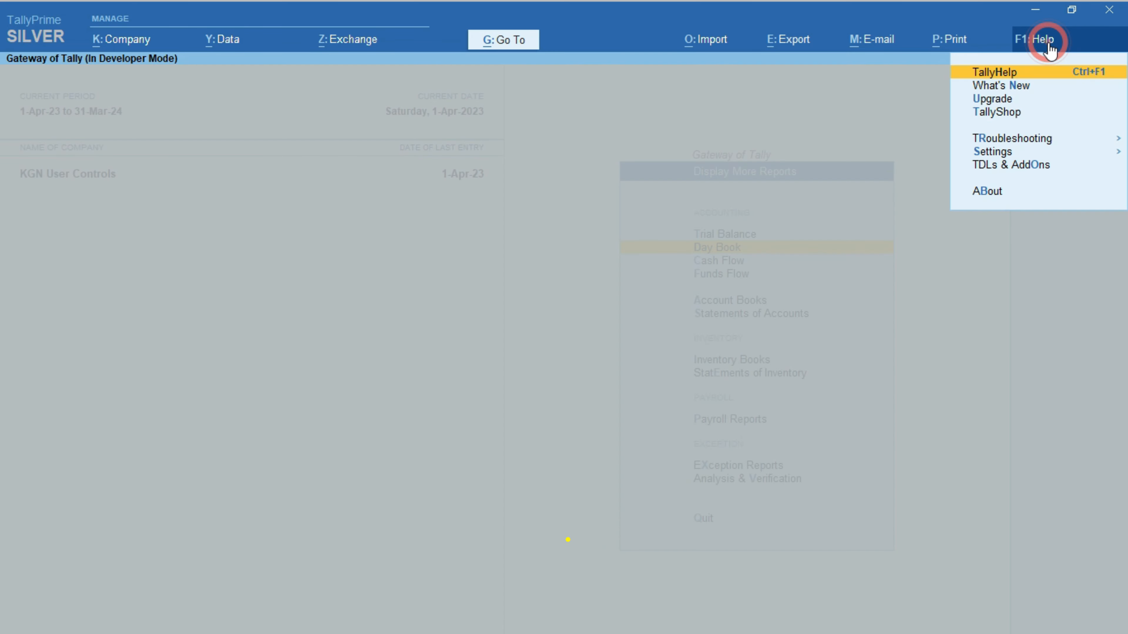
pyautogui.click(1033, 162)
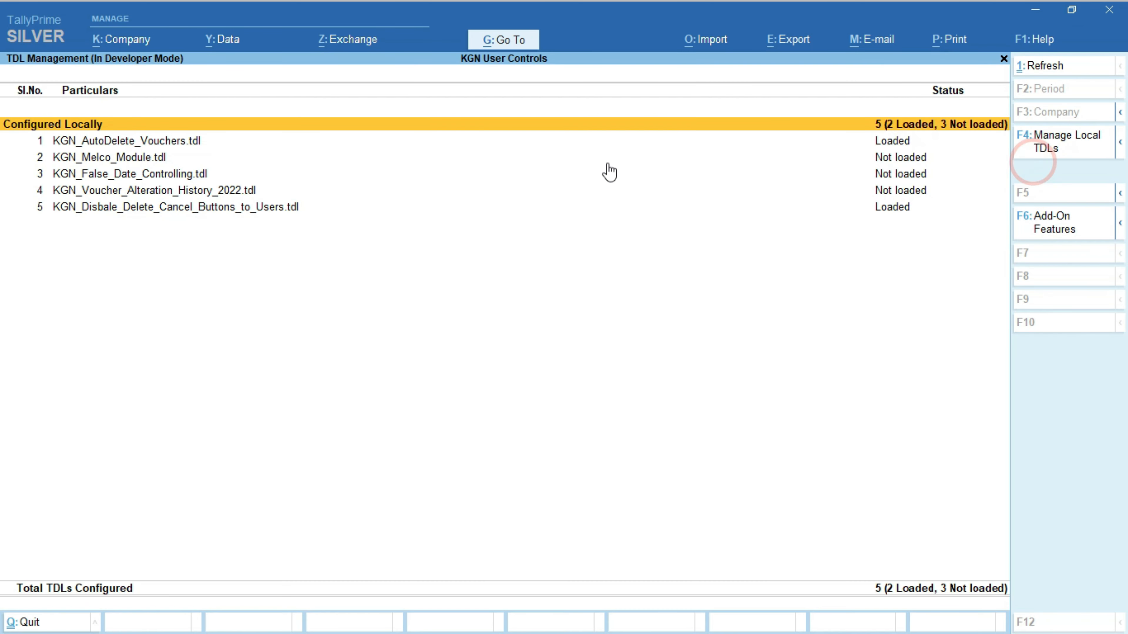
pyautogui.click(1072, 225)
pyautogui.press('Escape')
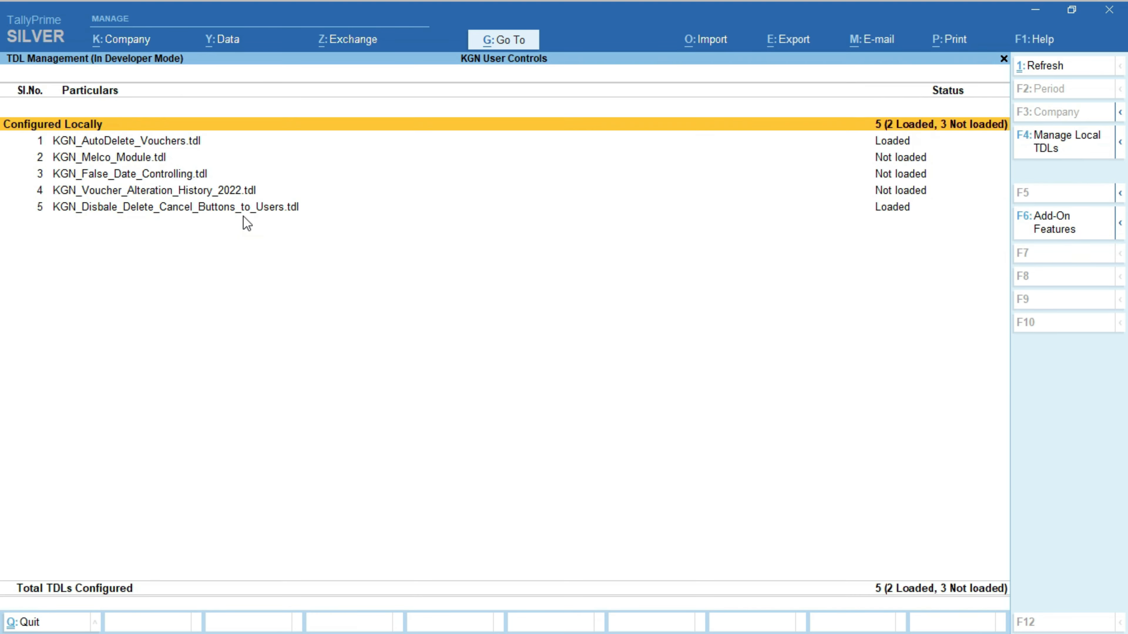
pyautogui.press('Escape')
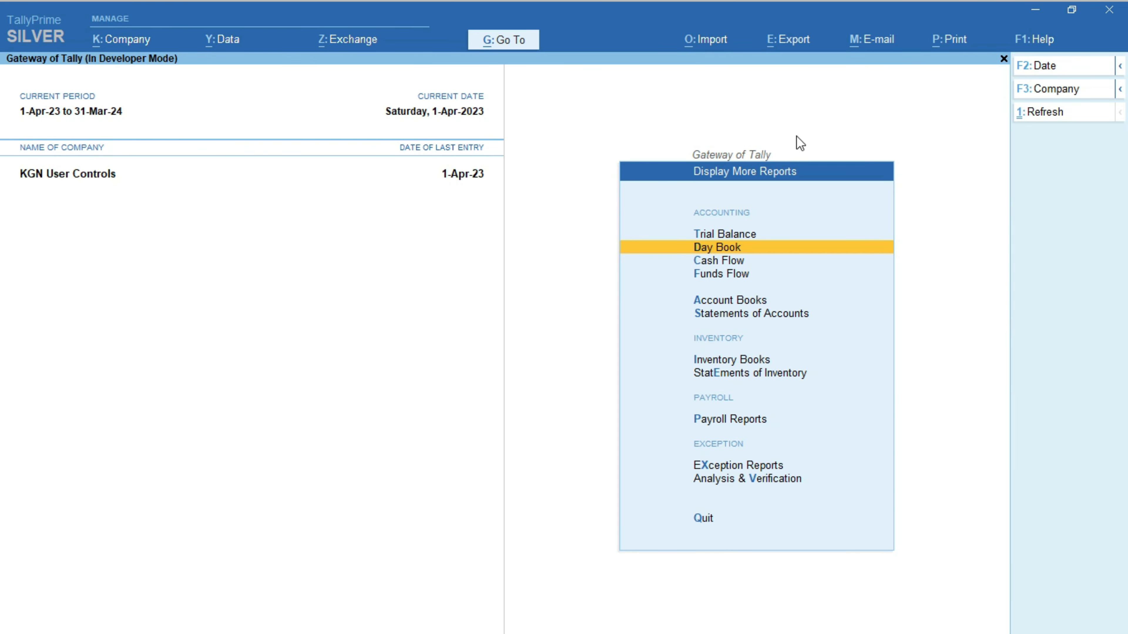
# - Shut the company KGN User Controls
pyautogui.click(126, 43)
pyautogui.press('Escape')
pyautogui.hotkey('alt', 'F1')
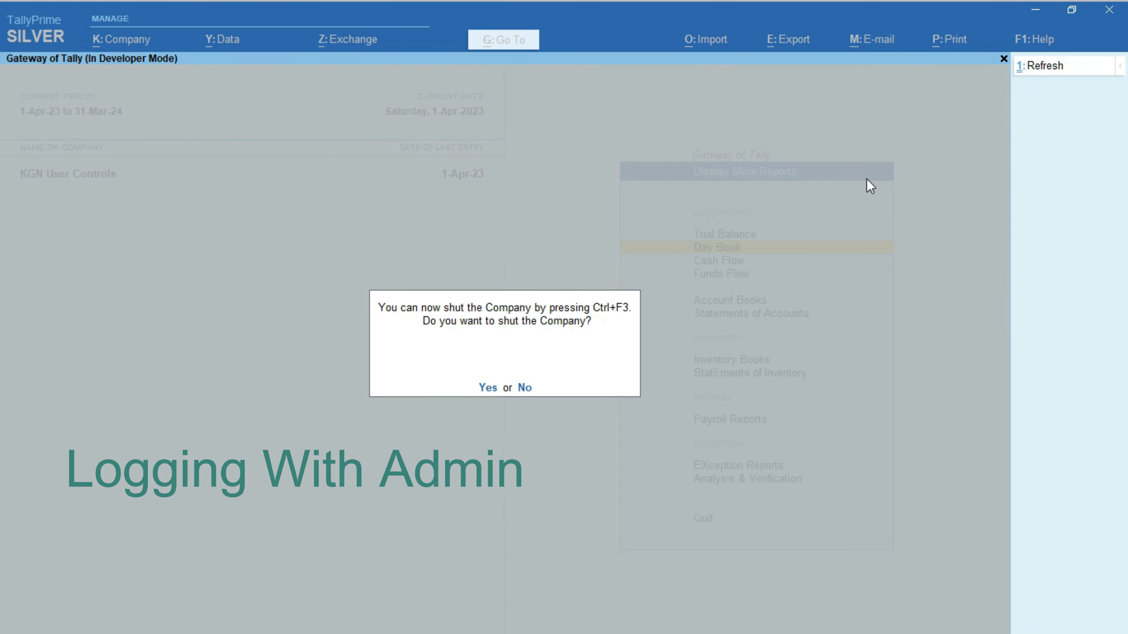
pyautogui.press('Return')
pyautogui.press('Return')
# - Select the company KGN User Controls and log in as administrator with username a and the account password
pyautogui.write('a')
pyautogui.press('Return')
pyautogui.press('Down')
pyautogui.press('Down')
pyautogui.press('Down')
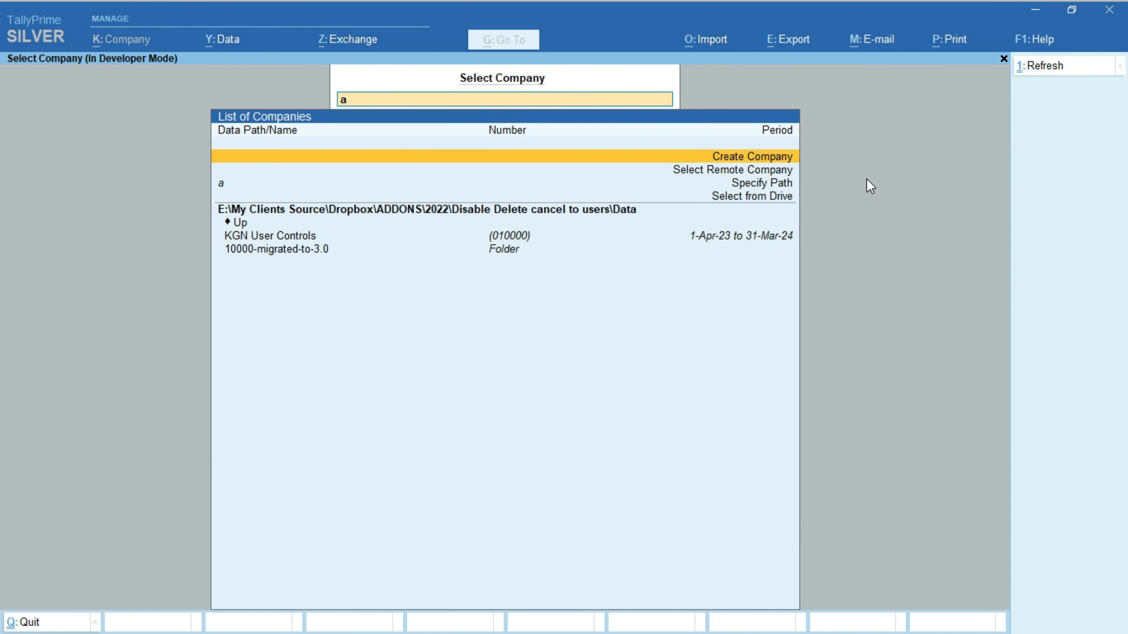
pyautogui.press('Down')
pyautogui.press('Down')
pyautogui.press('Down')
pyautogui.press('Return')
pyautogui.write('a')
pyautogui.press('Return')
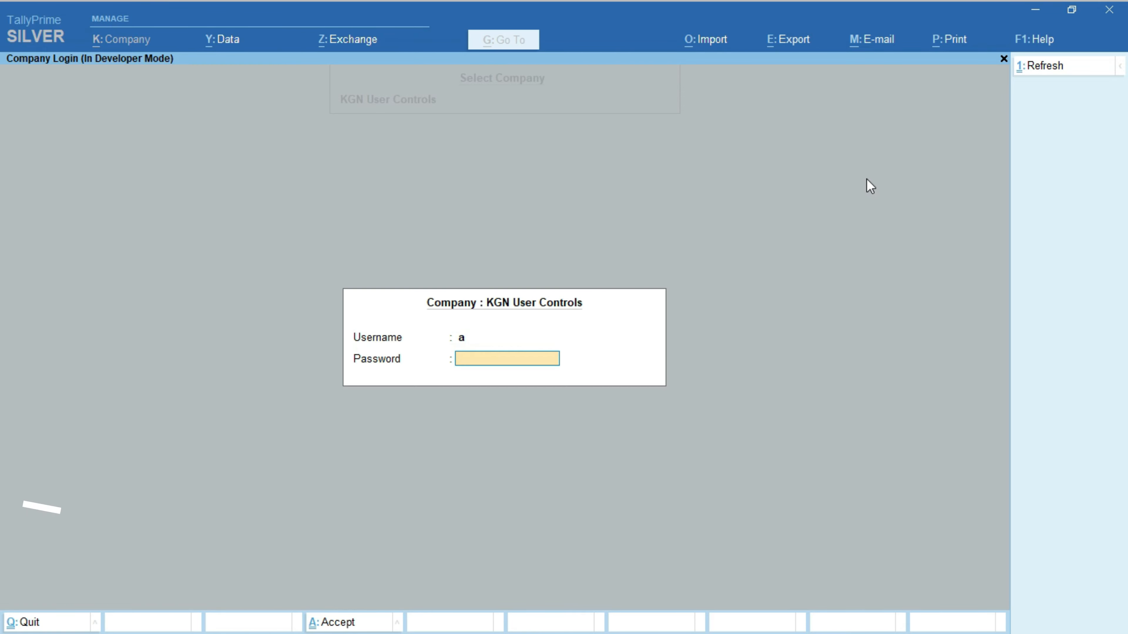
pyautogui.press('Return')
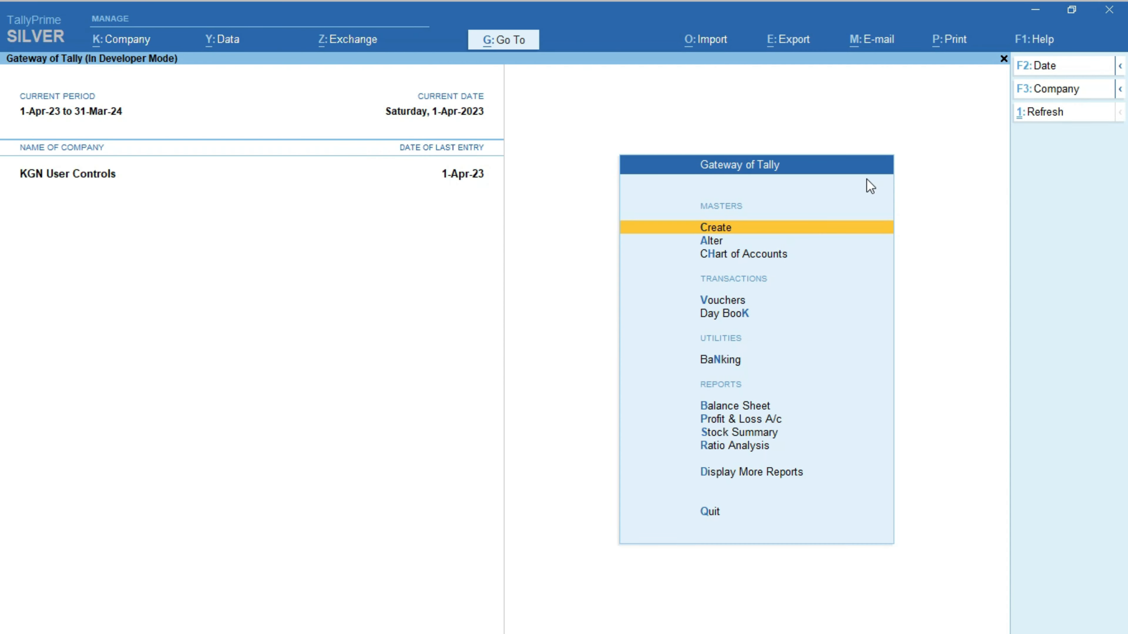
# - Open the list of users for KGN User Controls and examine the Enable Delete and Enable Cancel settings of users 1 and 2
pyautogui.click(126, 40)
pyautogui.click(164, 199)
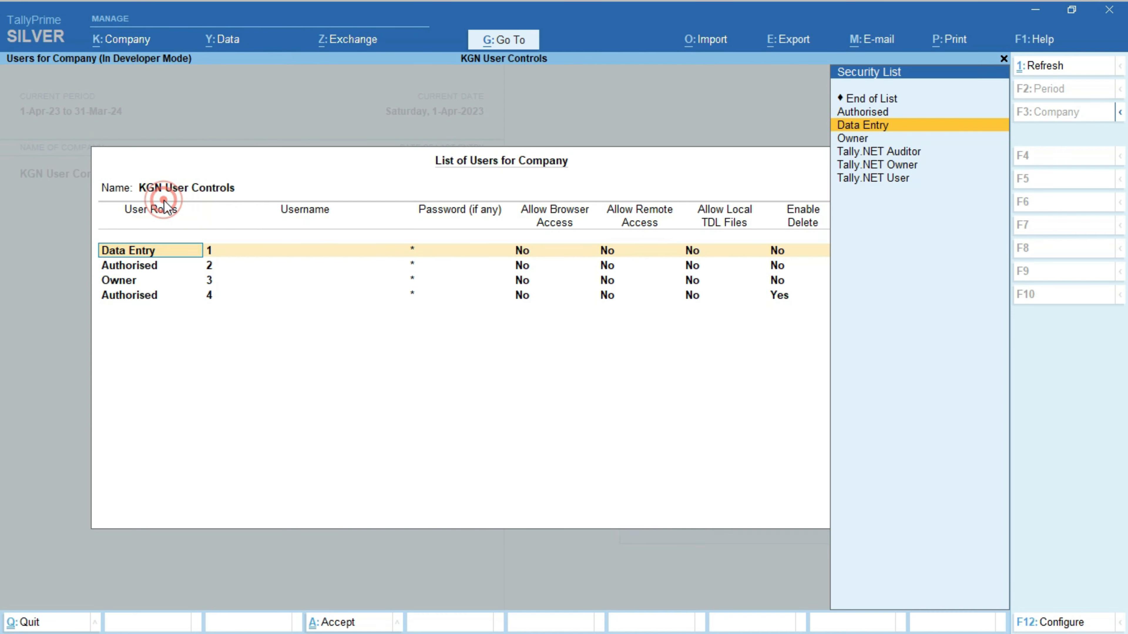
pyautogui.press('Return')
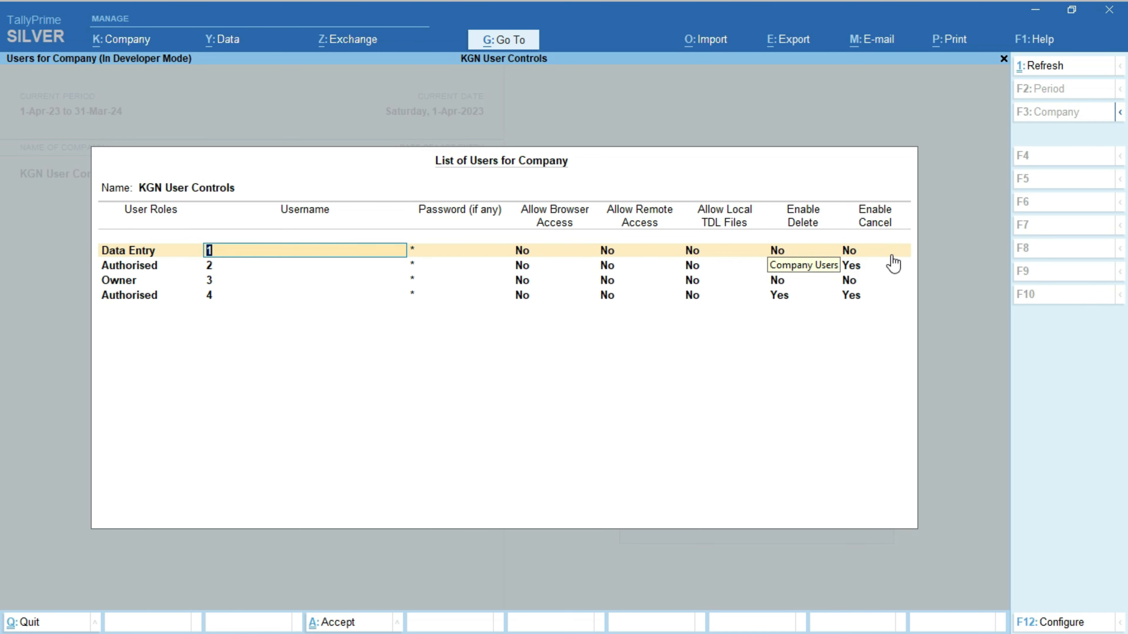
pyautogui.click(212, 266)
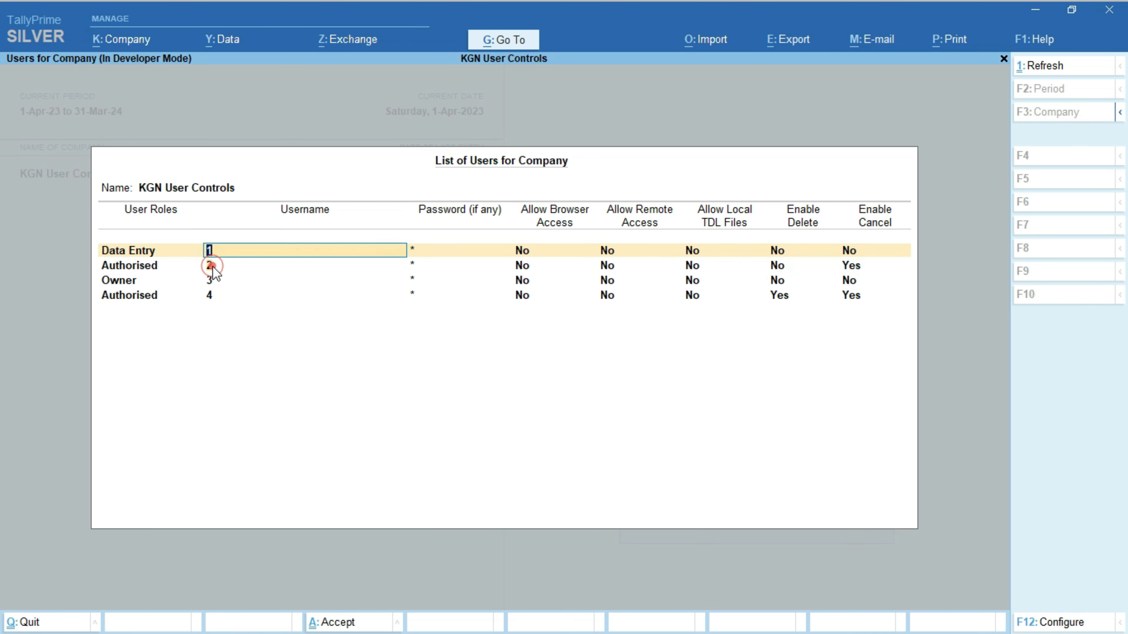
pyautogui.click(862, 267)
pyautogui.press('Return')
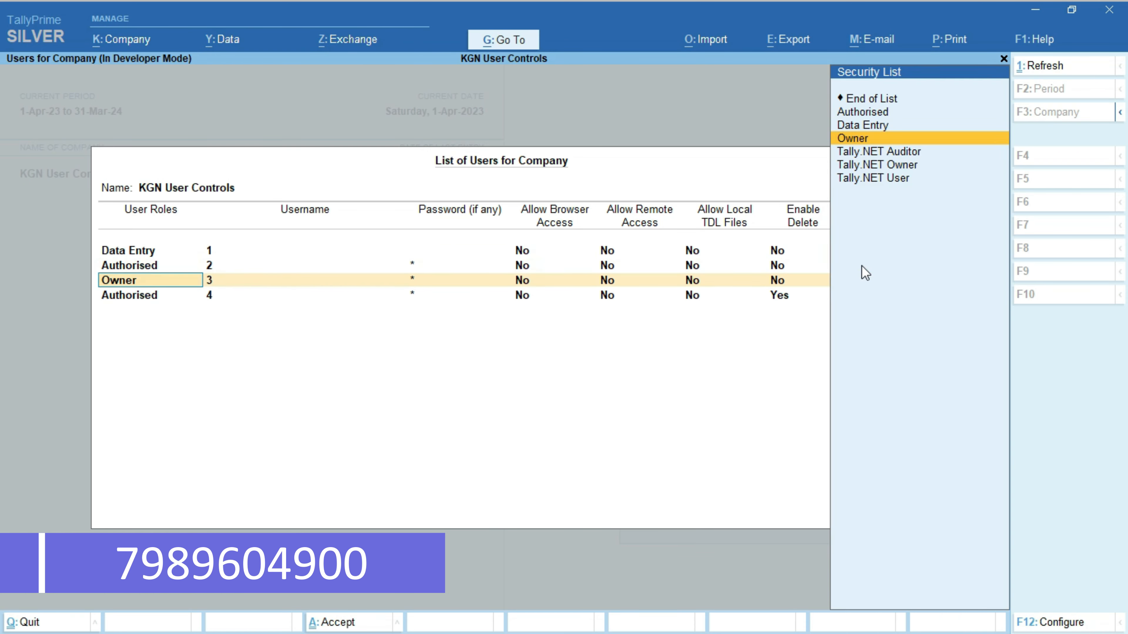
# - Go through user 3's access settings up to Enable Cancel, leaving every value as it is
pyautogui.press('Return')
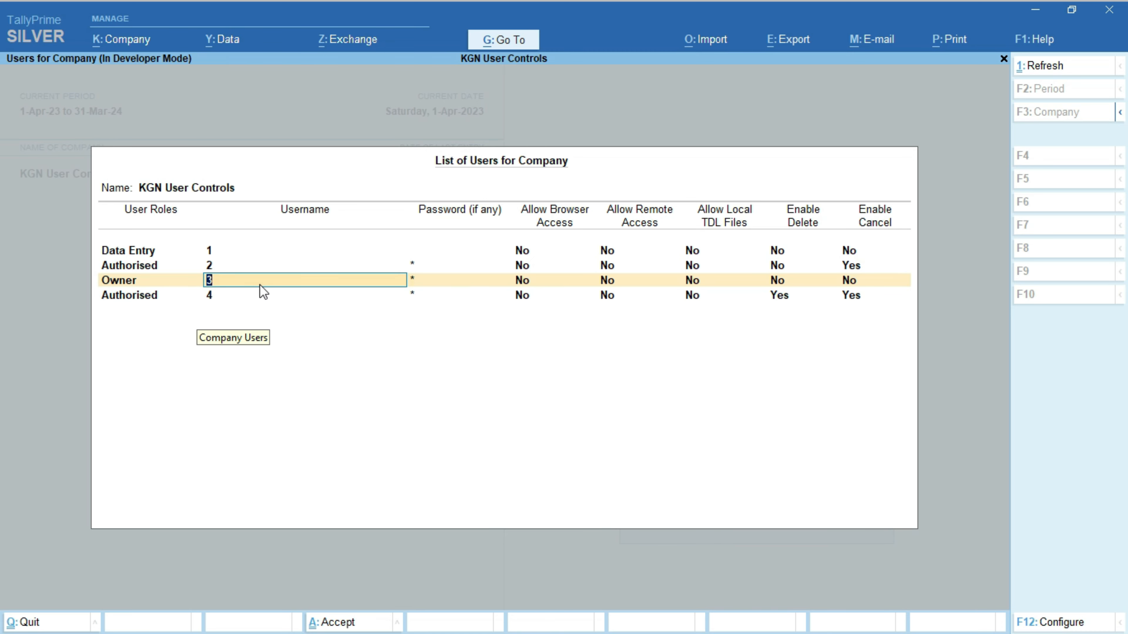
pyautogui.press('Return')
pyautogui.press('Return')
pyautogui.press('Return')
pyautogui.press('Return')
pyautogui.press('Return')
pyautogui.press('Return')
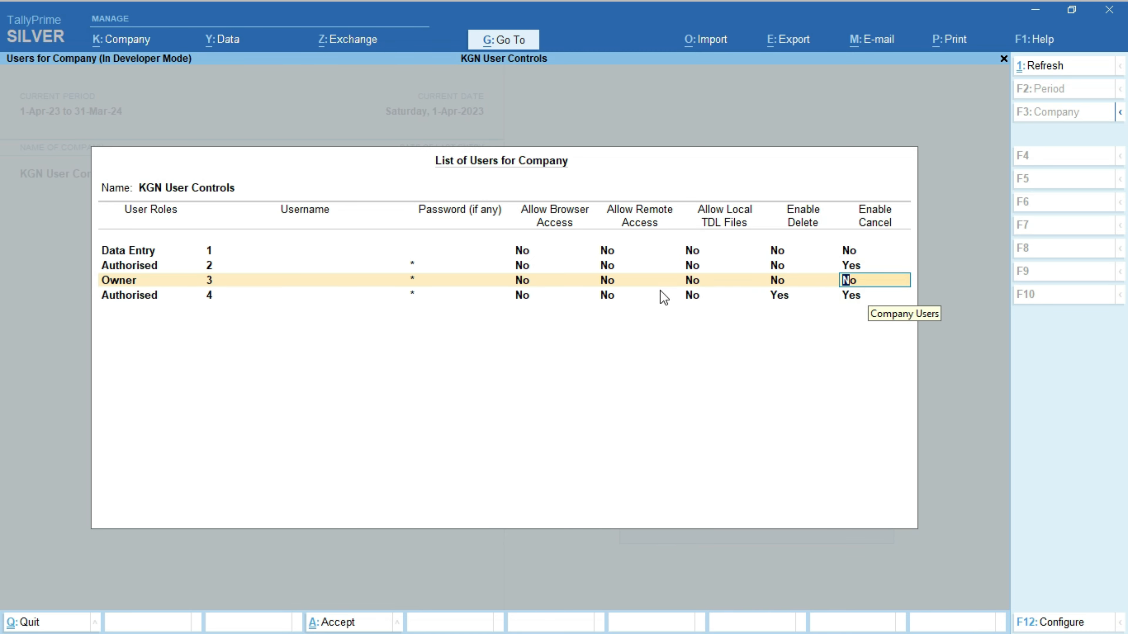
# - Go through user 4's settings up to Enable Cancel and accept the list of users
pyautogui.click(212, 295)
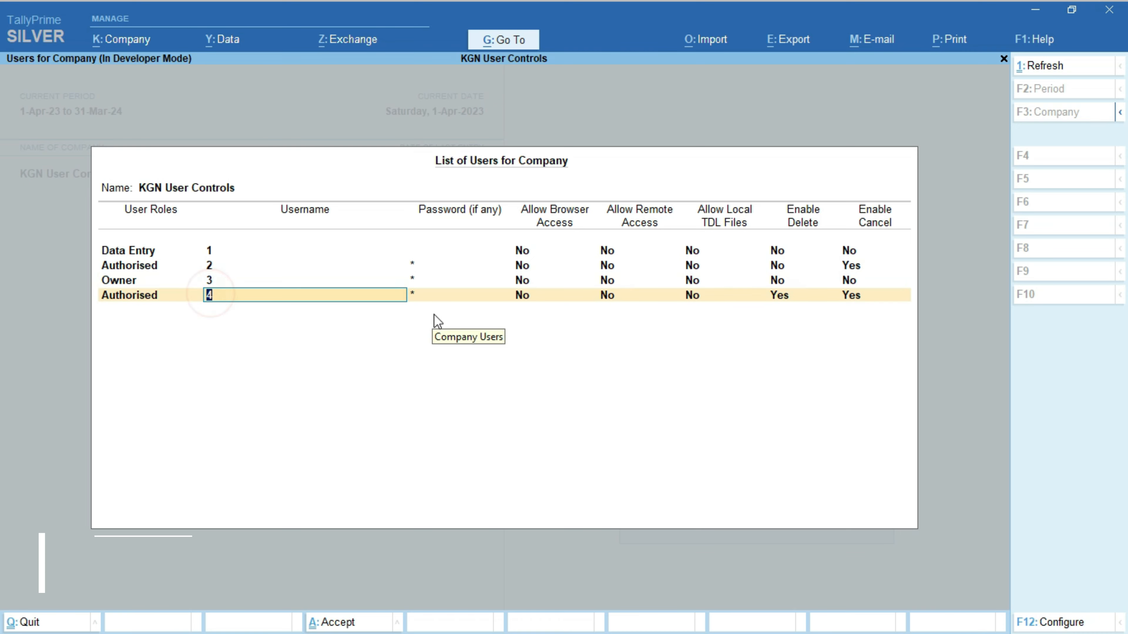
pyautogui.press('Return')
pyautogui.press('Return')
pyautogui.press('Return')
pyautogui.press('Return')
pyautogui.press('Return')
pyautogui.press('Return')
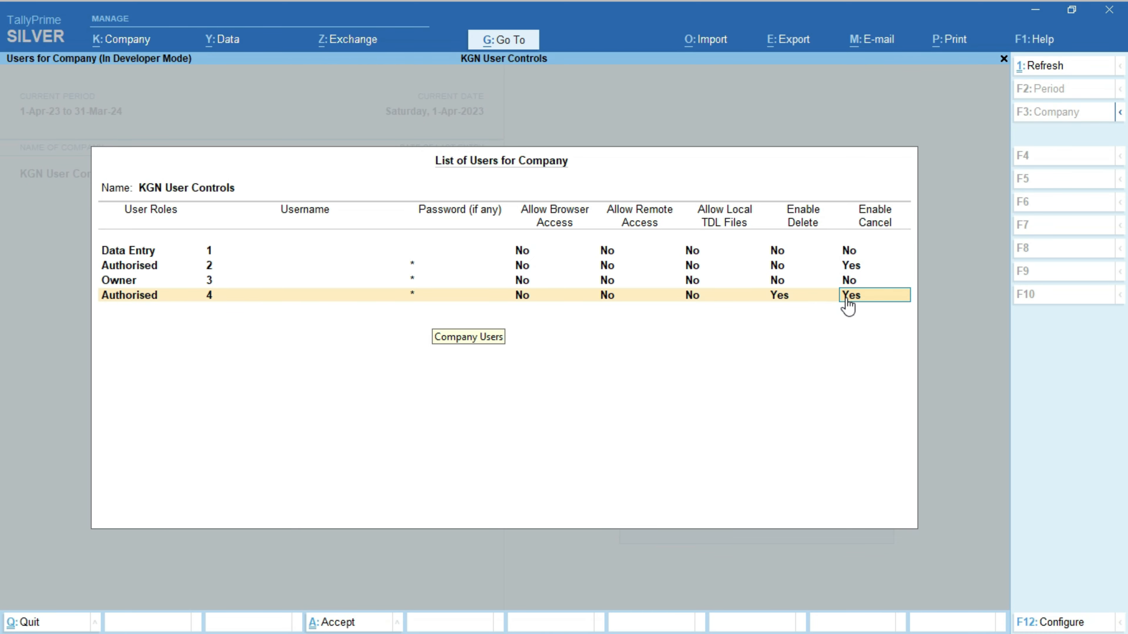
pyautogui.press('Return')
pyautogui.press('Return')
pyautogui.press('Return')
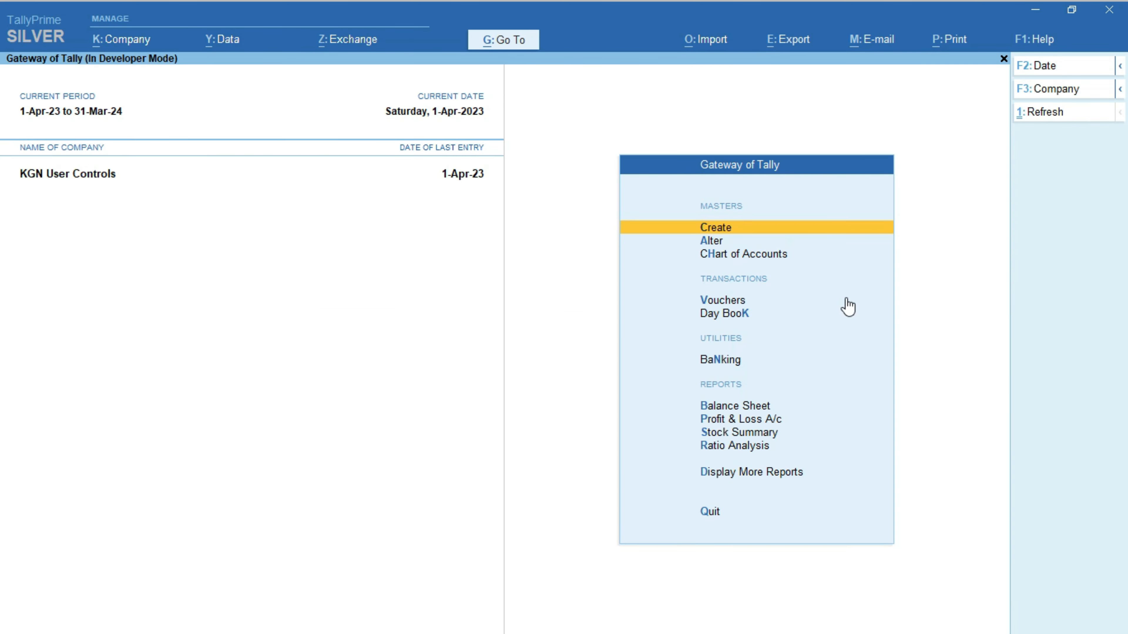
# - Shut KGN User Controls and log back into it as user 1 with the account password
pyautogui.press('y')
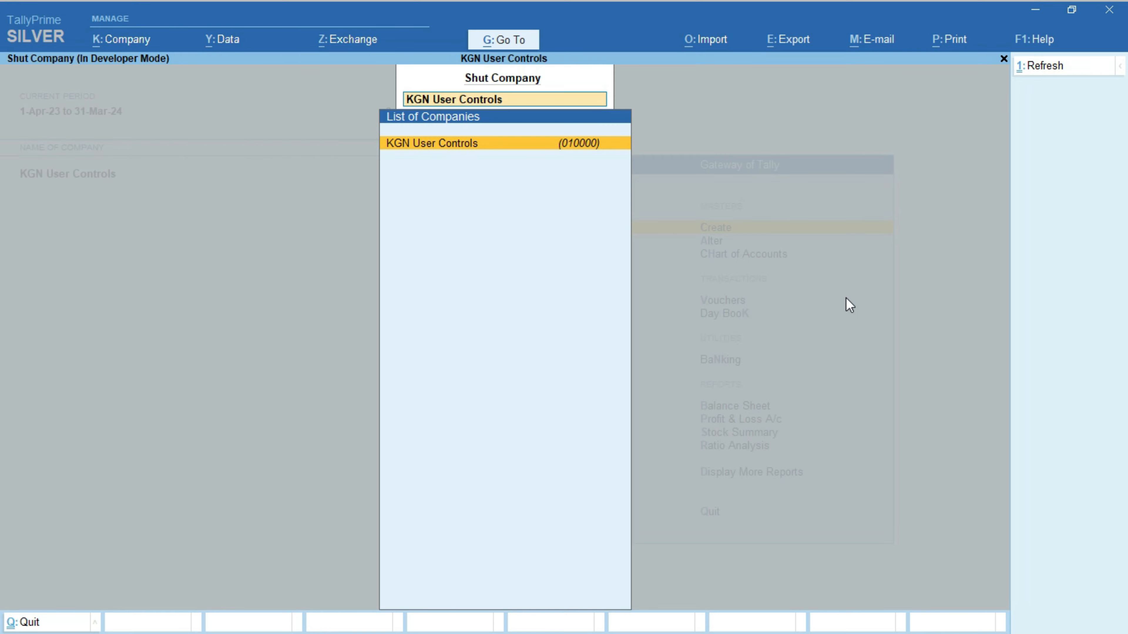
pyautogui.press('Return')
pyautogui.press('Return')
pyautogui.write('1')
pyautogui.press('Return')
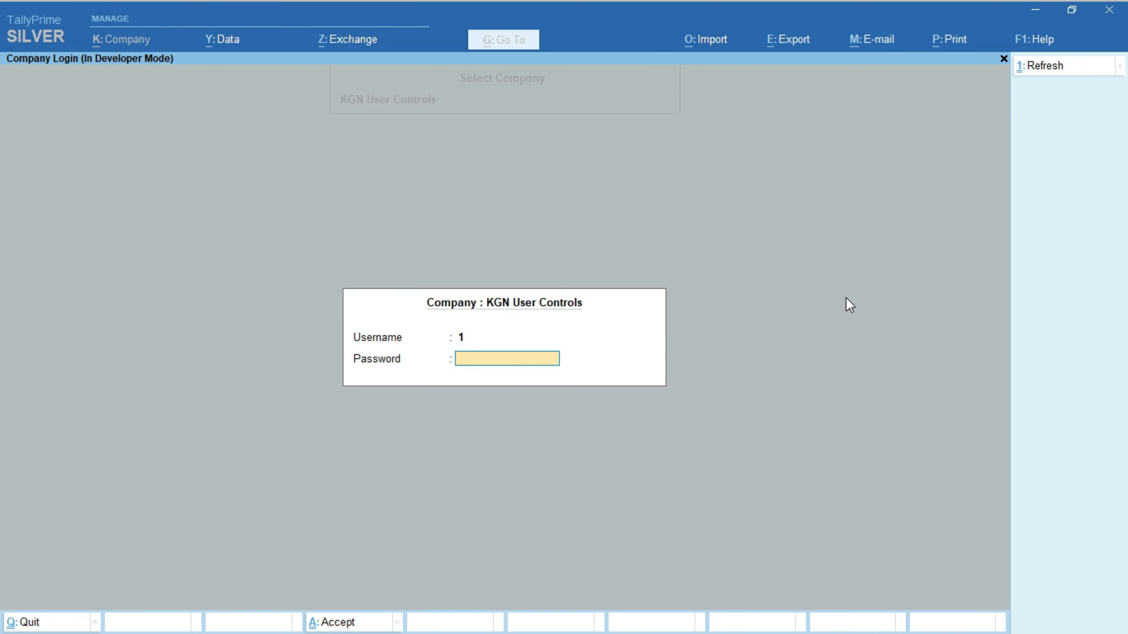
pyautogui.press('Return')
pyautogui.press('Return')
pyautogui.write('1')
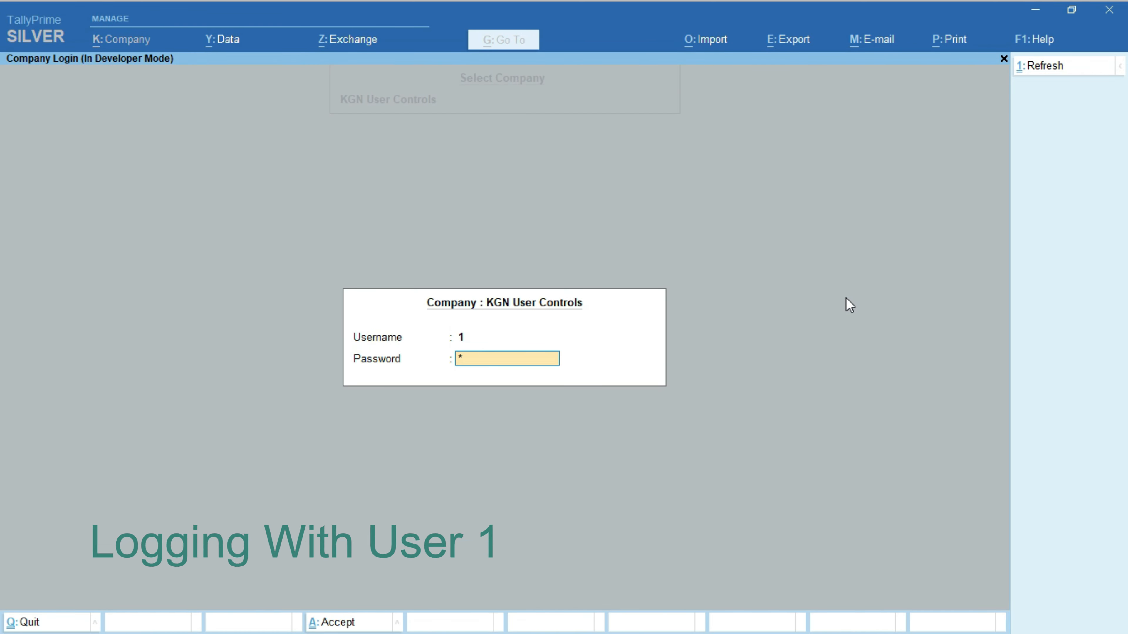
pyautogui.press('Return')
pyautogui.press('Return')
pyautogui.press('Return')
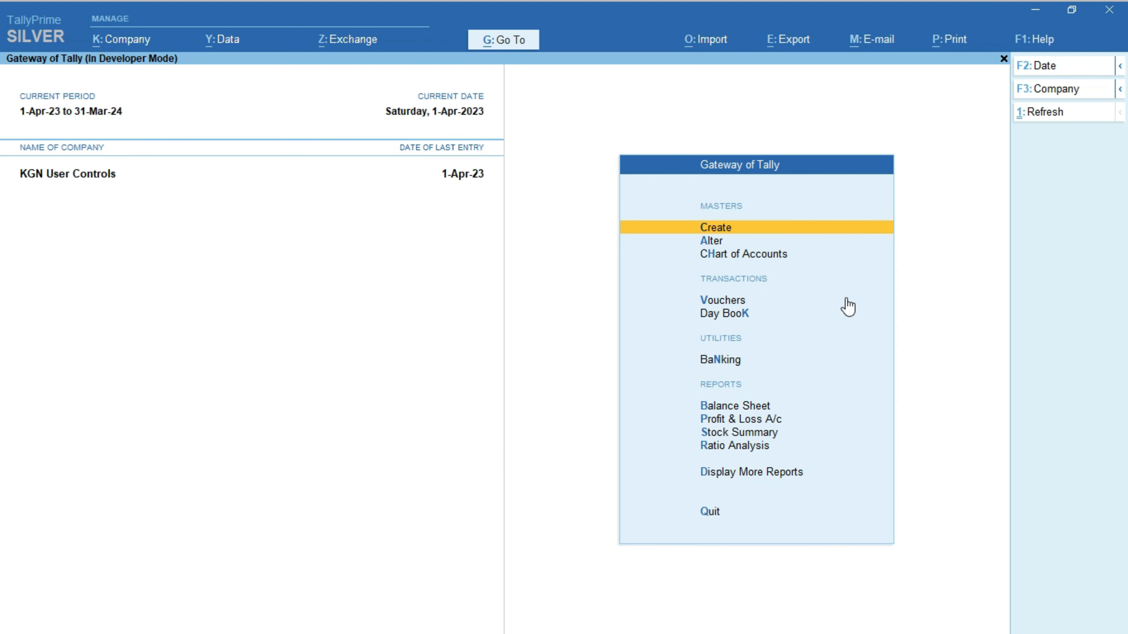
# - Open the Day Book and try to delete and cancel the highlighted cancelled payment voucher
pyautogui.press('d')
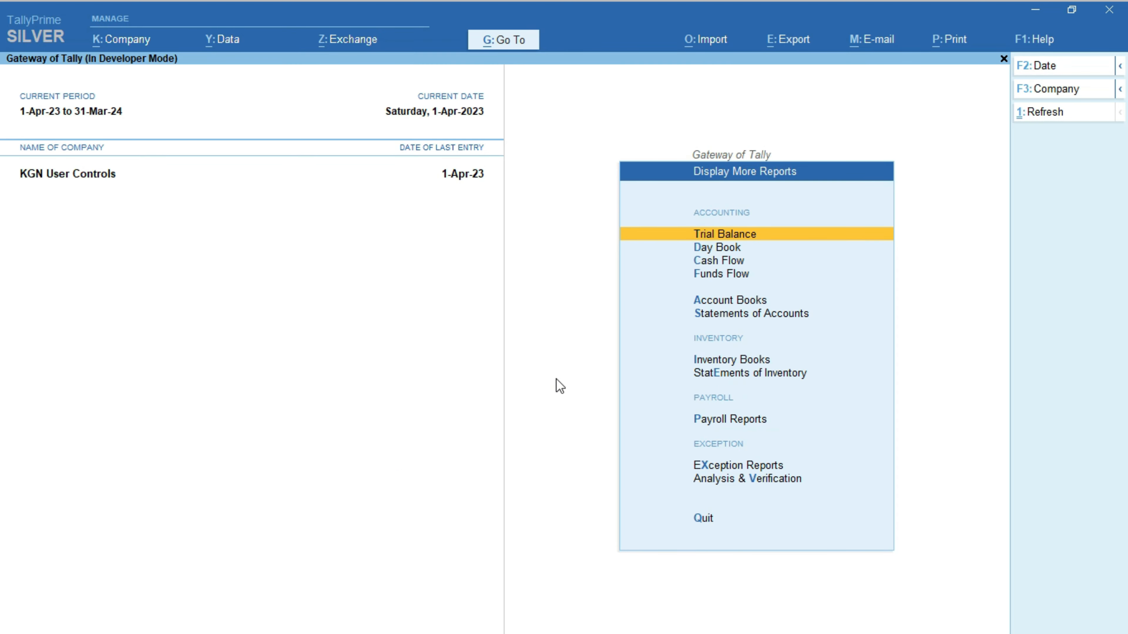
pyautogui.press('k')
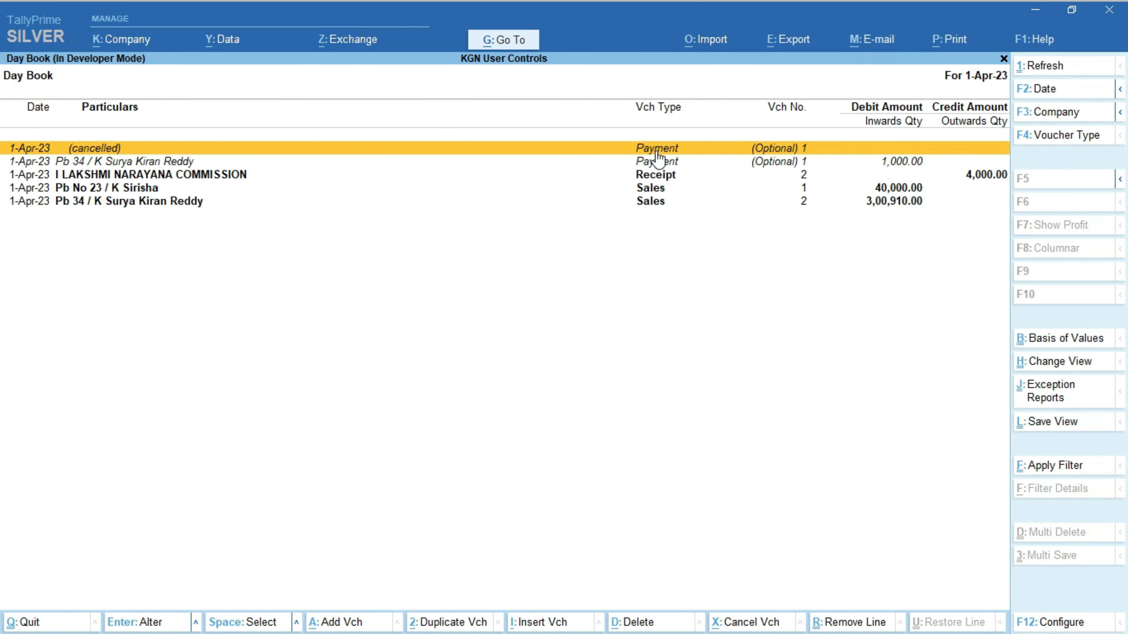
pyautogui.click(649, 621)
pyautogui.click(637, 621)
pyautogui.click(746, 622)
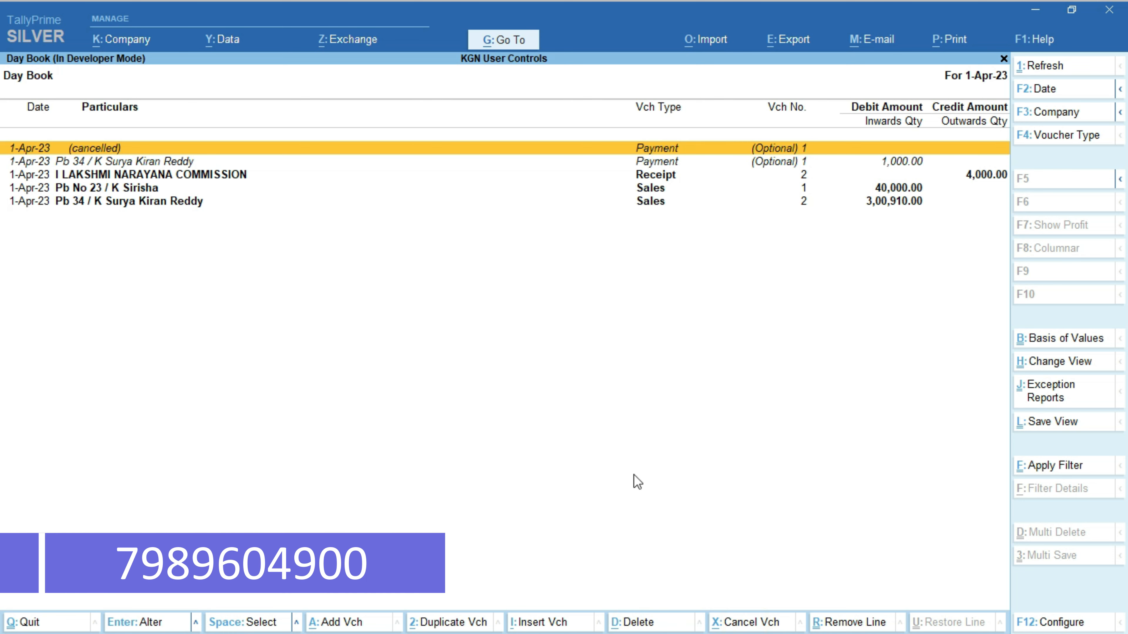
pyautogui.click(630, 622)
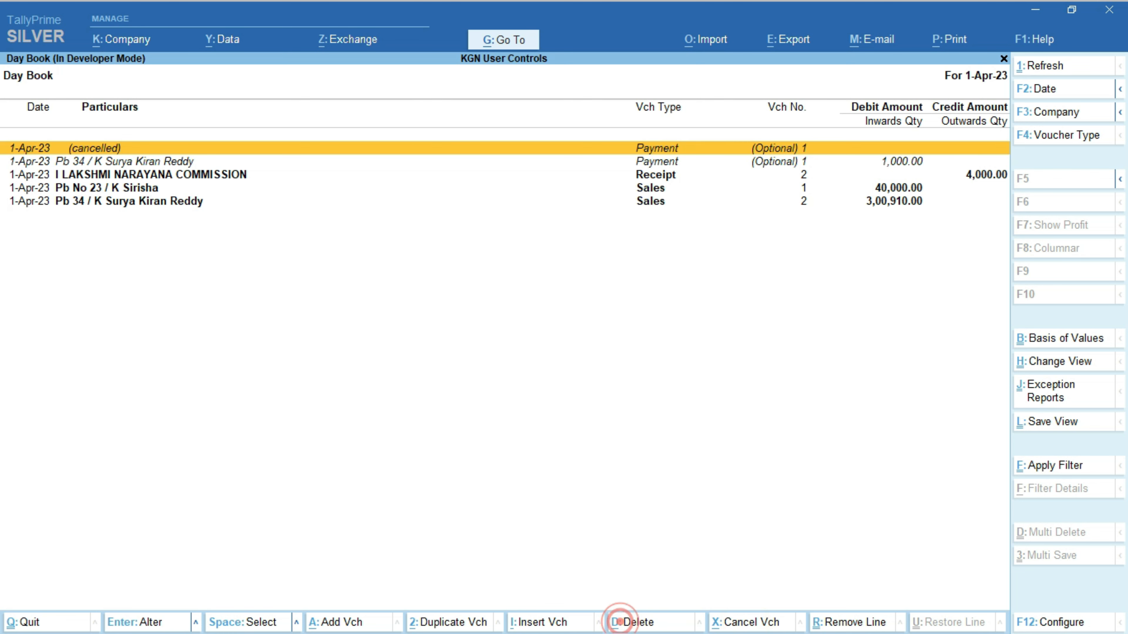
pyautogui.click(769, 626)
# - Select all vouchers in the Day Book, try to cancel them, and clear the selection
pyautogui.hotkey('ctrl', 'space')
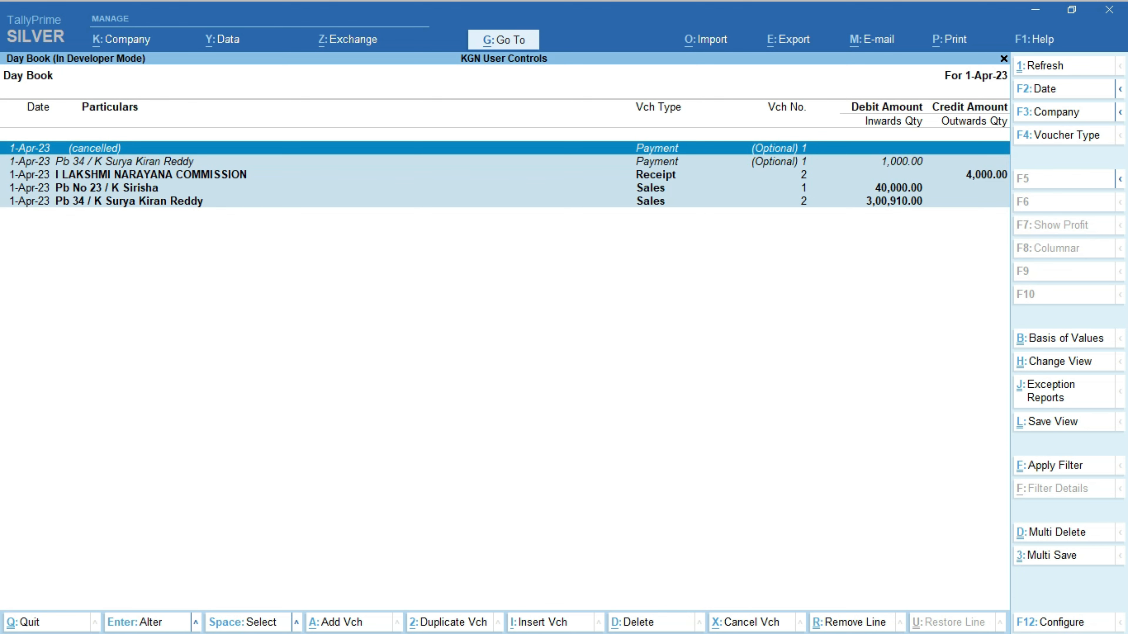
pyautogui.click(752, 628)
pyautogui.press('space')
pyautogui.hotkey('ctrl', 'space')
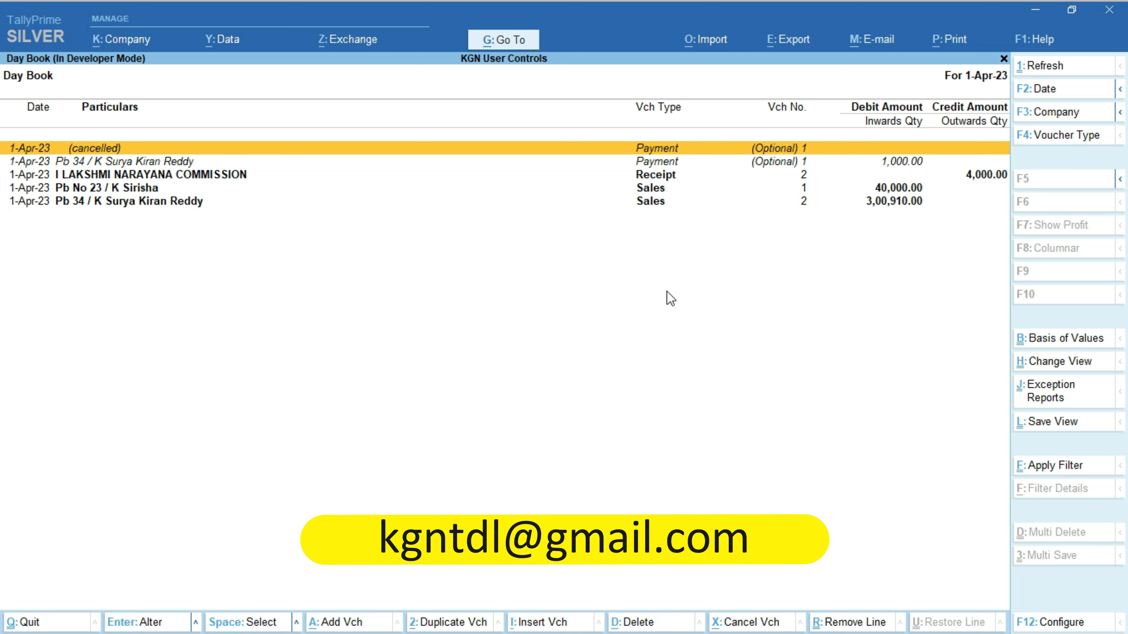
# - Open the cancelled payment voucher to check its Delete and Cancel options, and quit without saving
pyautogui.press('Return')
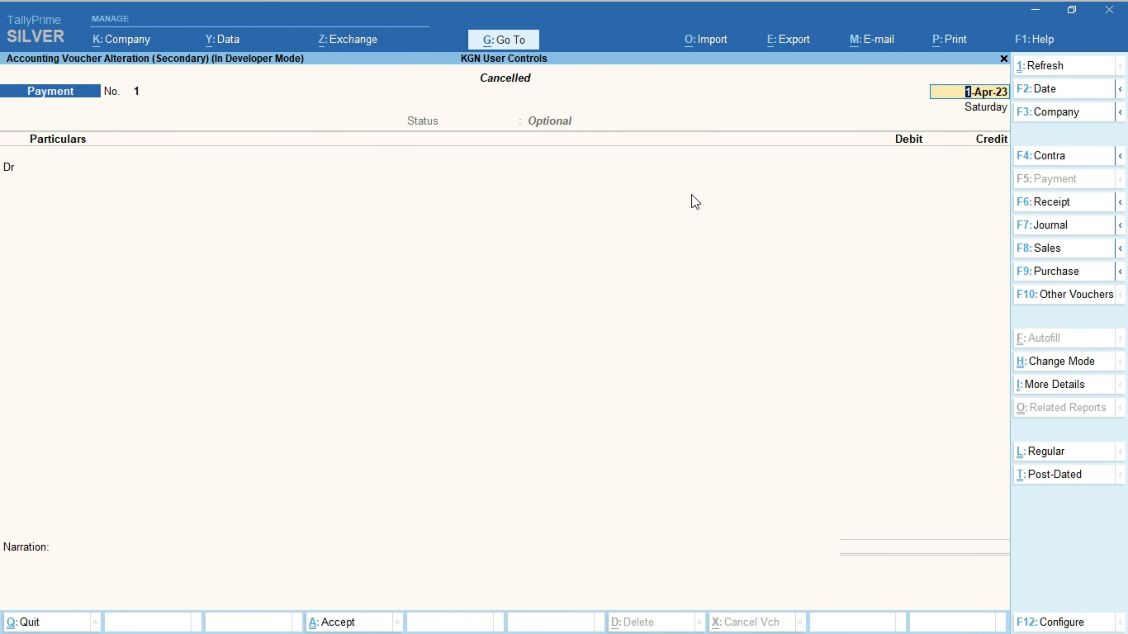
pyautogui.press('BackSpace')
pyautogui.press('Escape')
pyautogui.press('y')
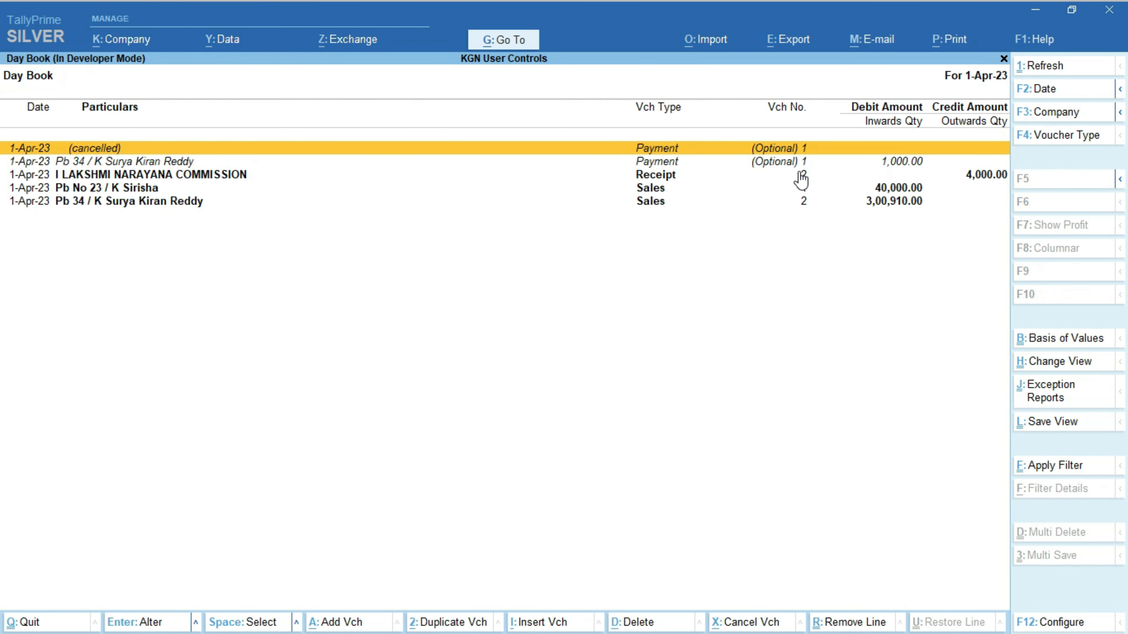
# - Open sales voucher No. 1 to check its Delete and Cancel options, and quit without saving
pyautogui.click(795, 165)
pyautogui.doubleClick(682, 189)
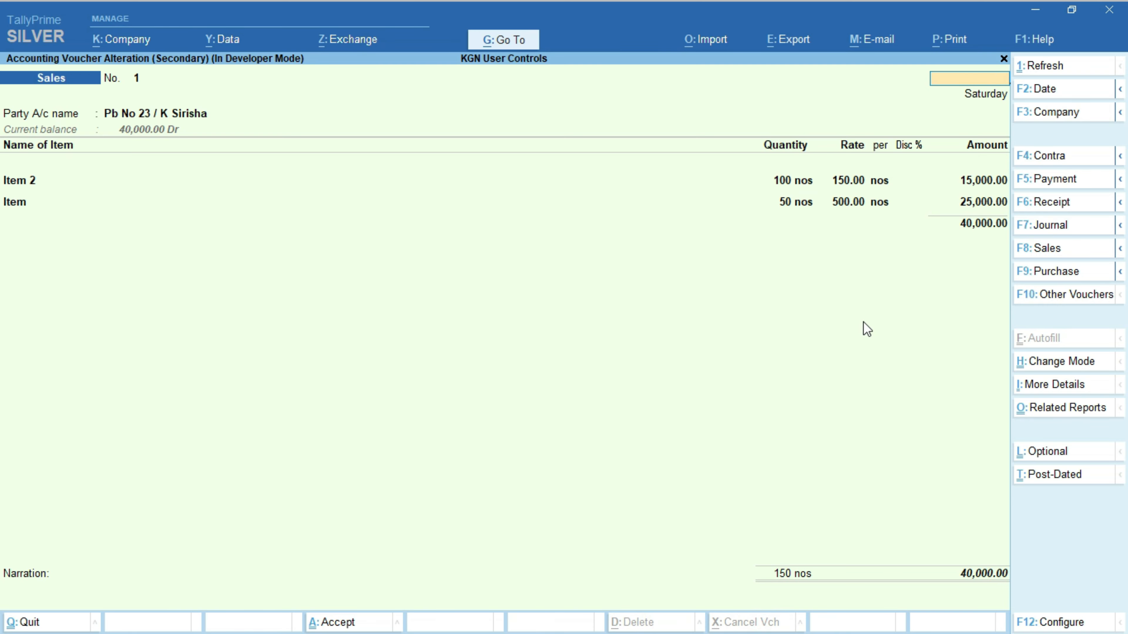
pyautogui.press('Escape')
pyautogui.press('y')
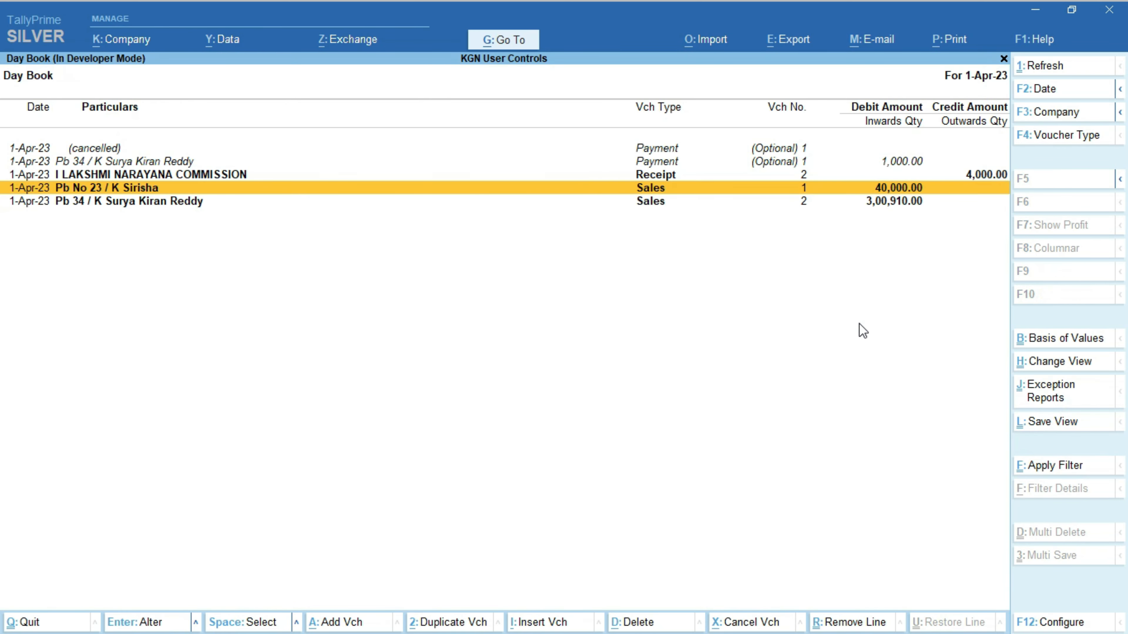
# - Leave the Day Book, shut KGN User Controls and log back into it as user 2 with the account password
pyautogui.press('Escape')
pyautogui.hotkey('alt', 'F3')
pyautogui.press('y')
pyautogui.press('Return')
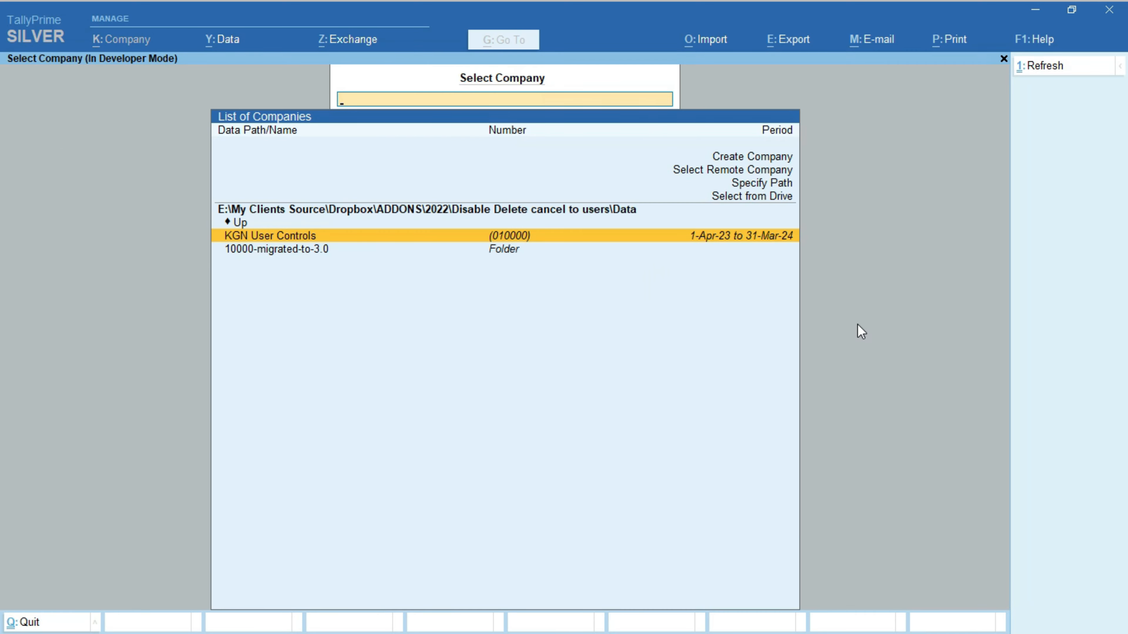
pyautogui.press('Return')
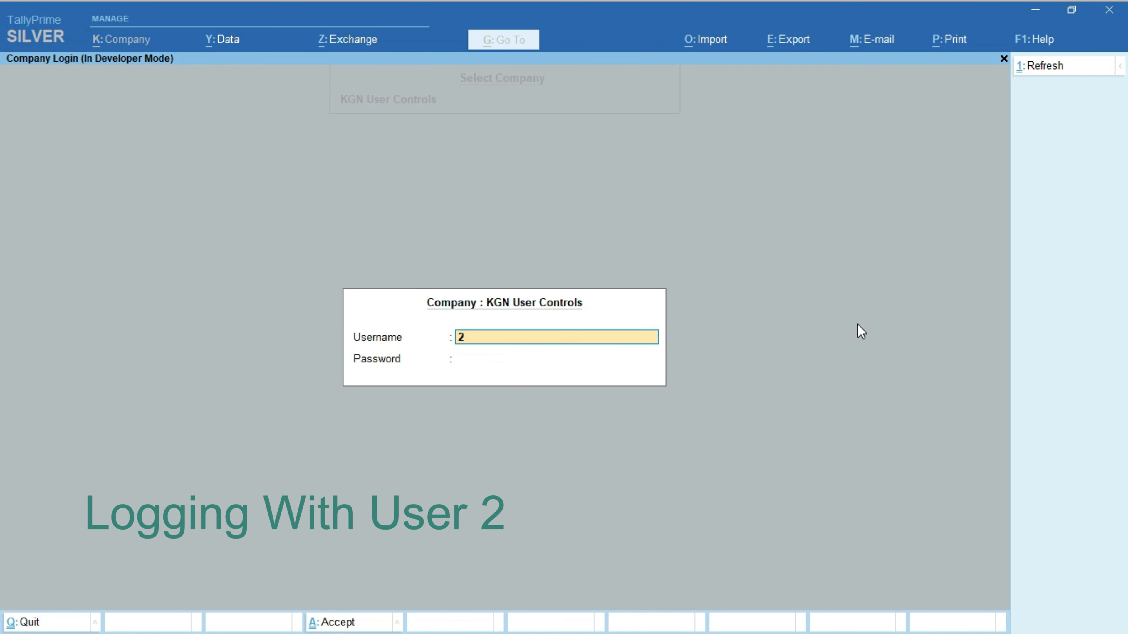
pyautogui.press('Return')
pyautogui.press('Return')
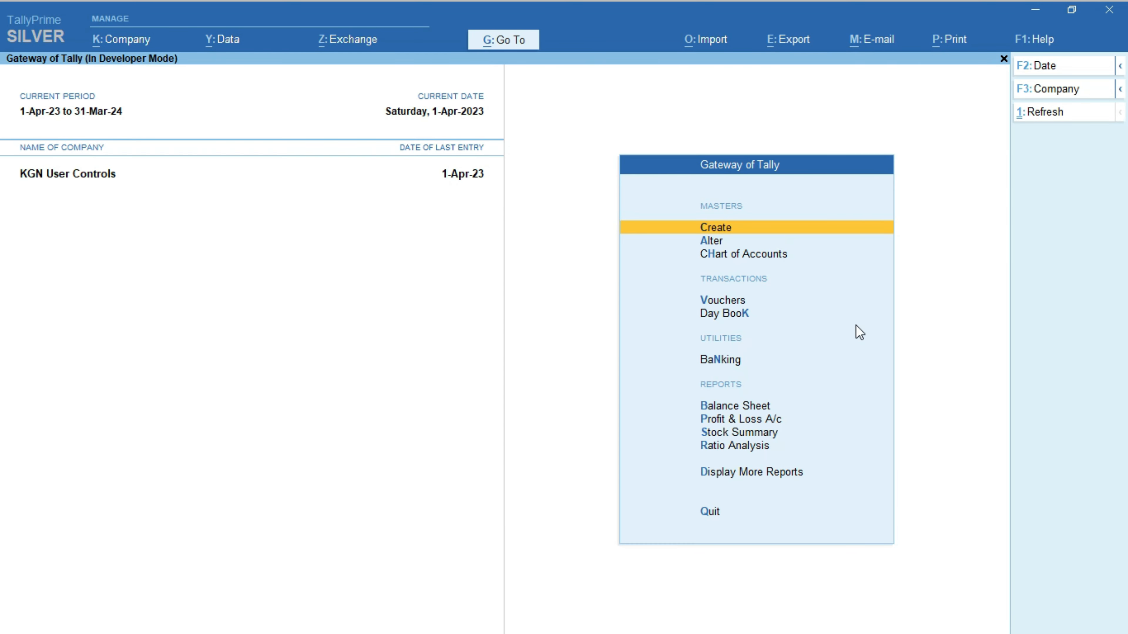
# - Open the first cancelled payment voucher from the Day Book, test its Cancel option, decline the cancellation, and quit without saving
pyautogui.press('d')
pyautogui.press('d')
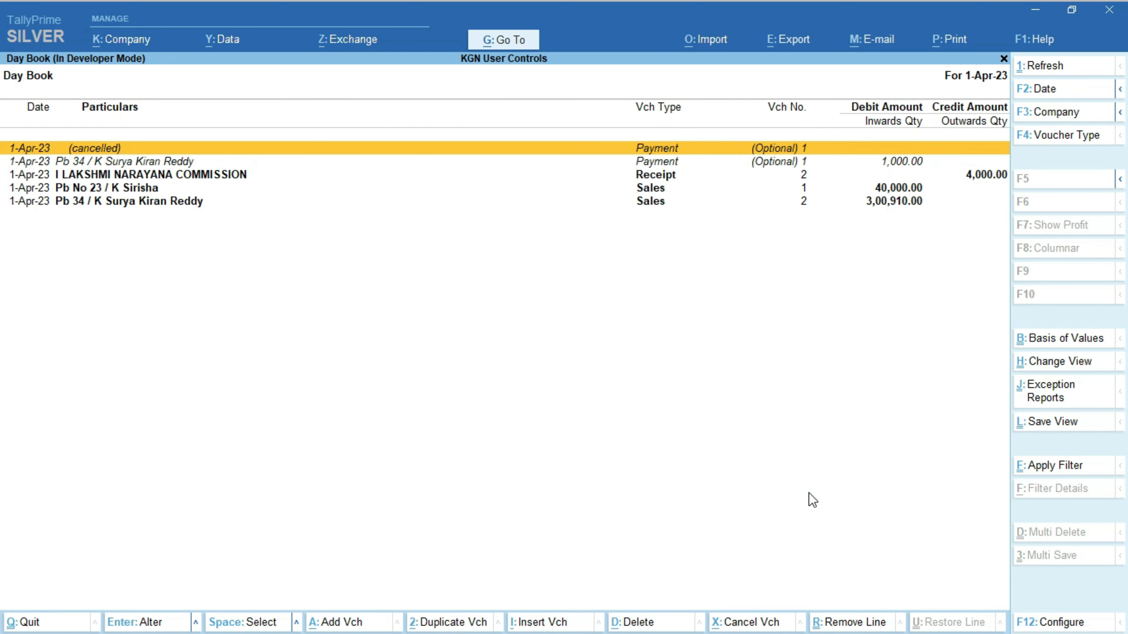
pyautogui.press('Return')
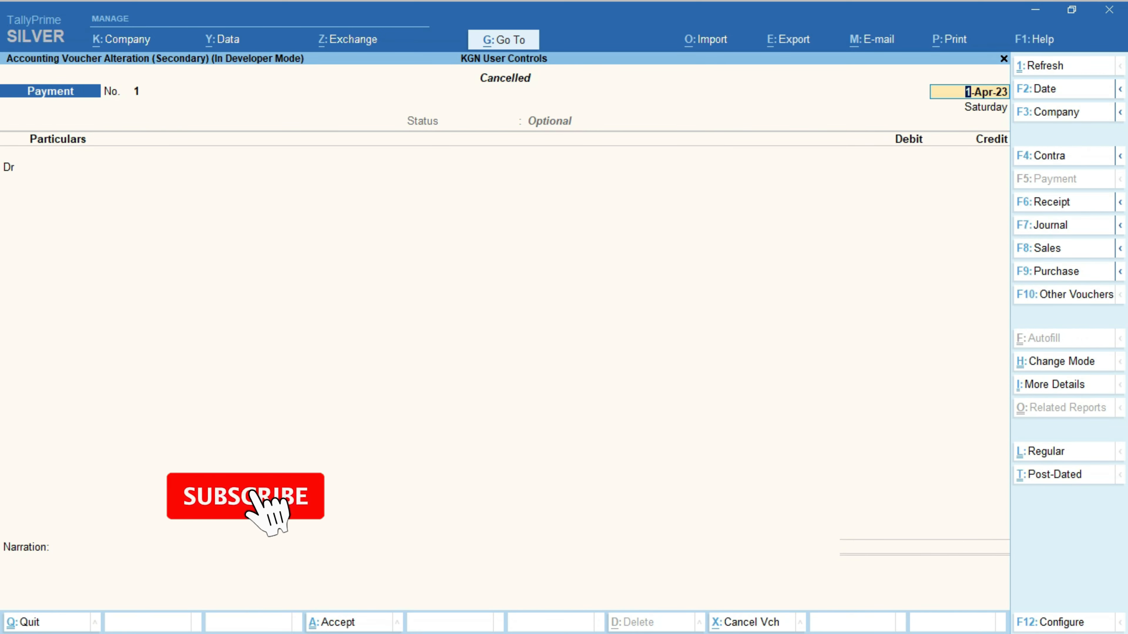
pyautogui.click(754, 623)
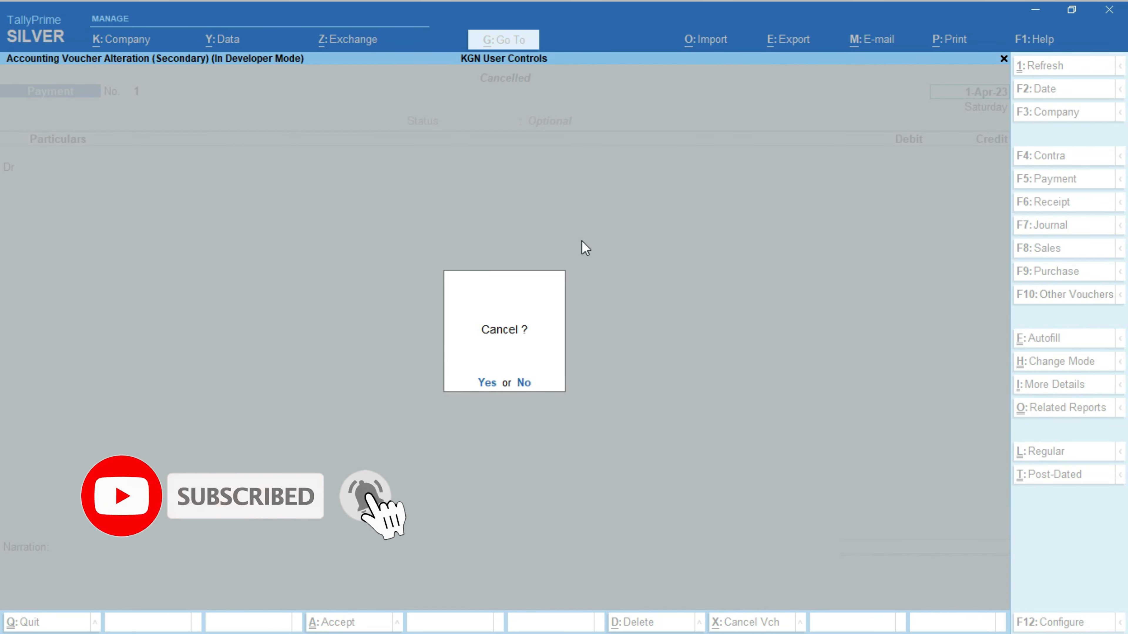
pyautogui.click(524, 382)
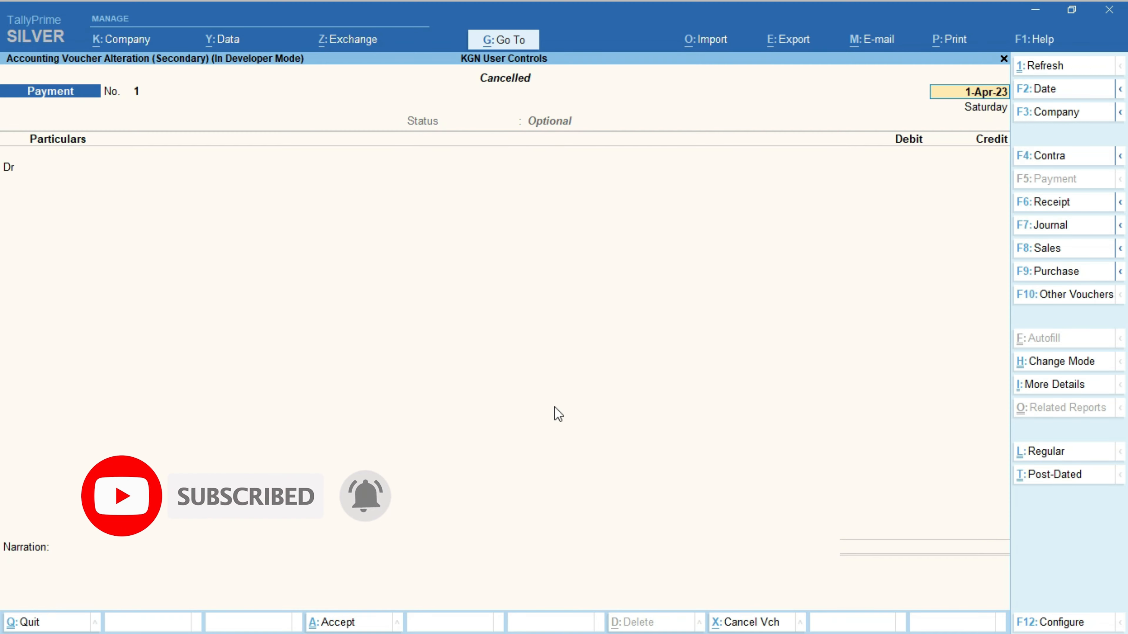
pyautogui.click(762, 622)
pyautogui.press('Escape')
pyautogui.press('Escape')
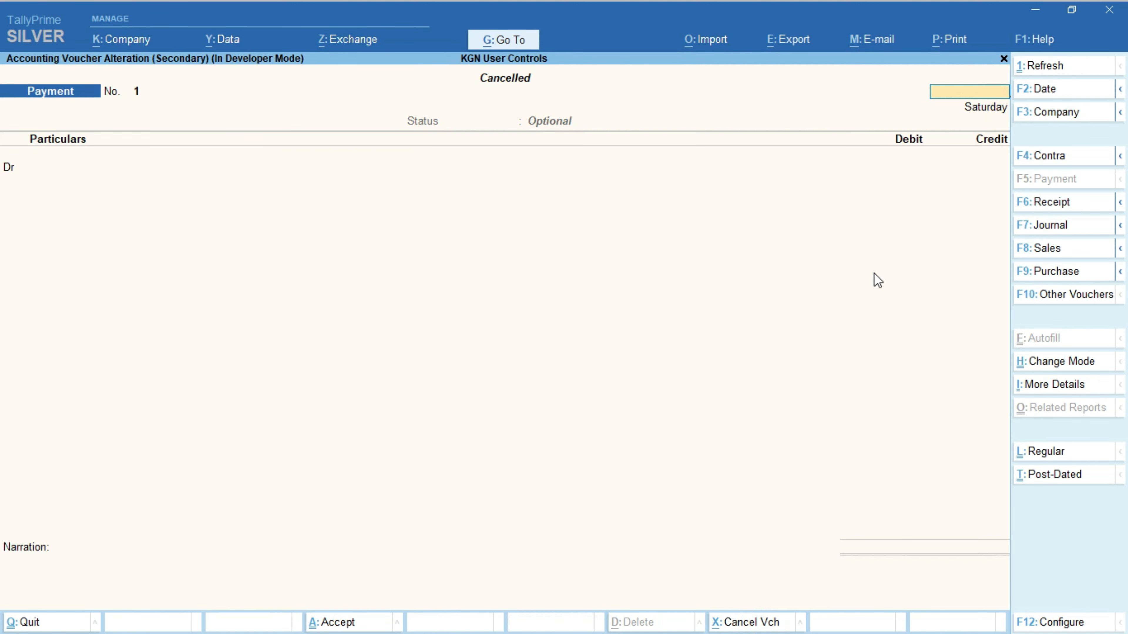
pyautogui.press('Escape')
pyautogui.press('Return')
# - Open the optional 1,000.00 payment voucher from the Day Book and cancel it
pyautogui.doubleClick(778, 161)
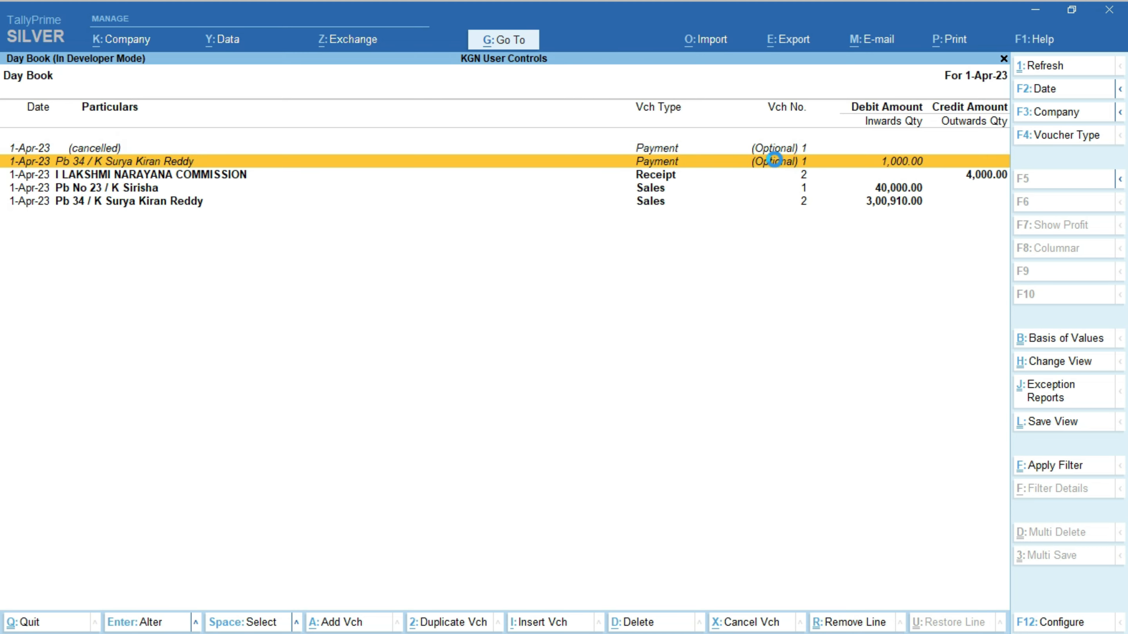
pyautogui.click(761, 622)
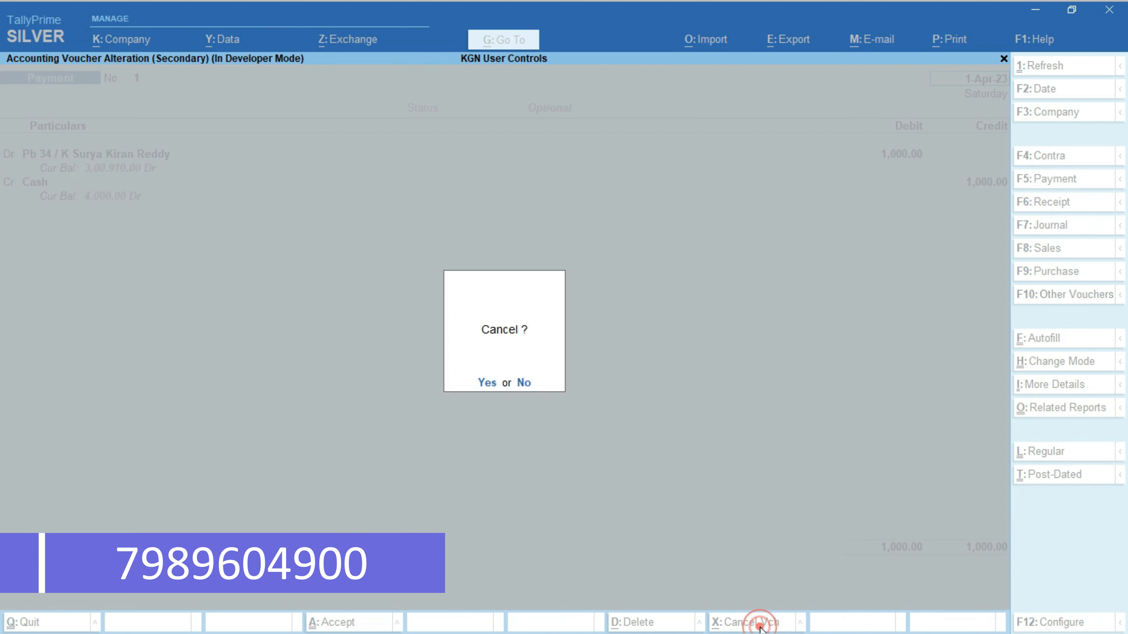
pyautogui.click(486, 382)
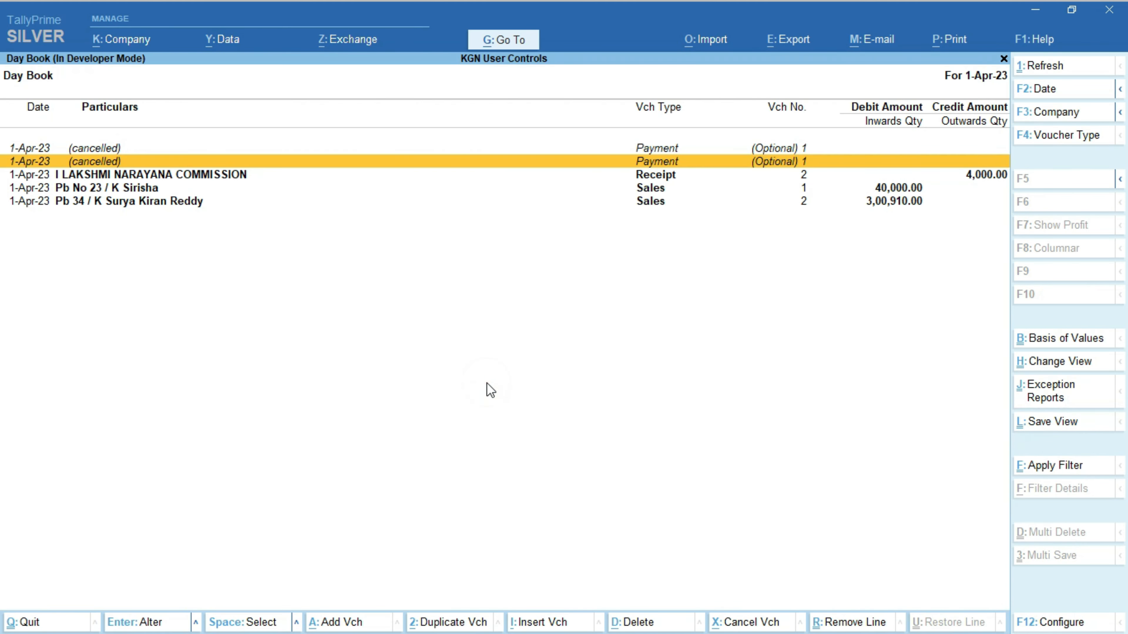
# - Reopen the Day Book, test the Cancel option of sales voucher No. 1 without cancelling it, and return to the Gateway of Tally
pyautogui.press('Escape')
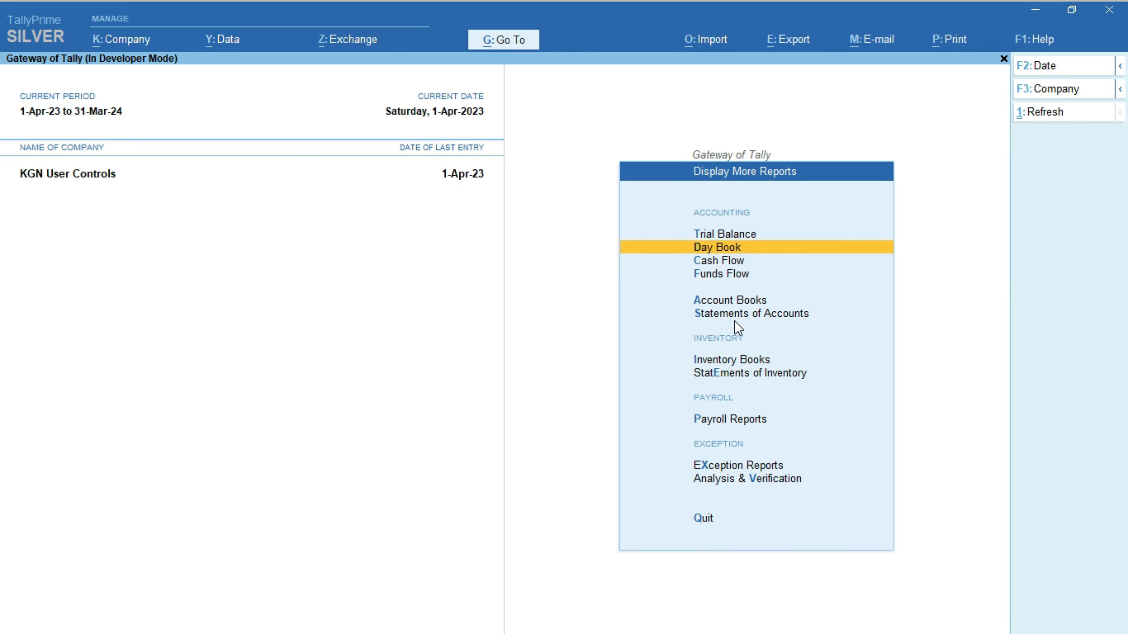
pyautogui.press('Return')
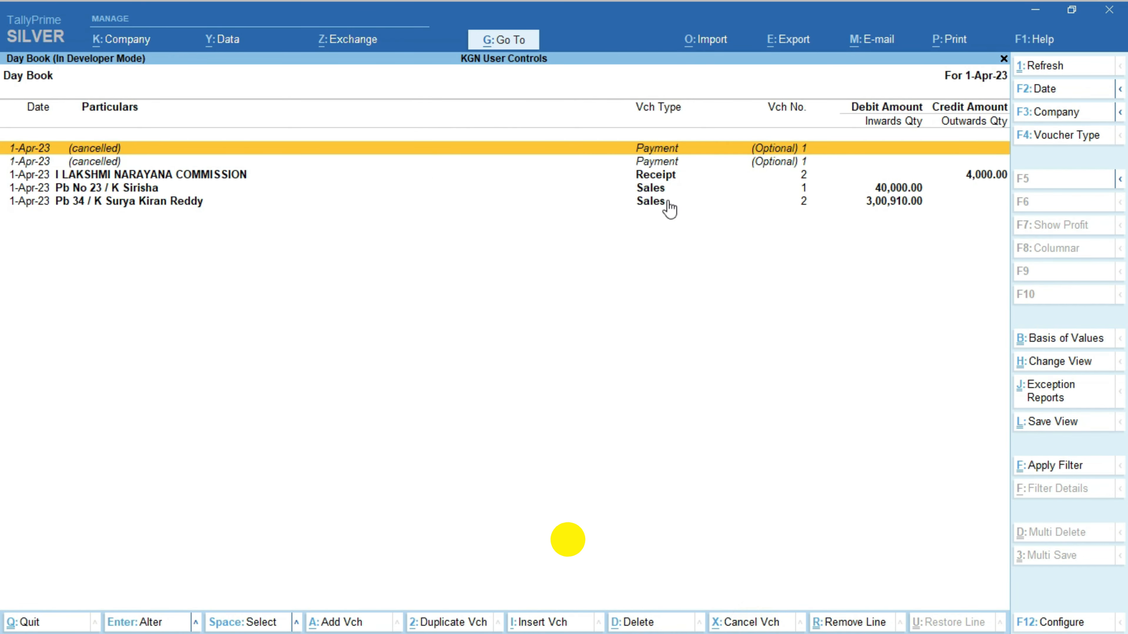
pyautogui.click(678, 186)
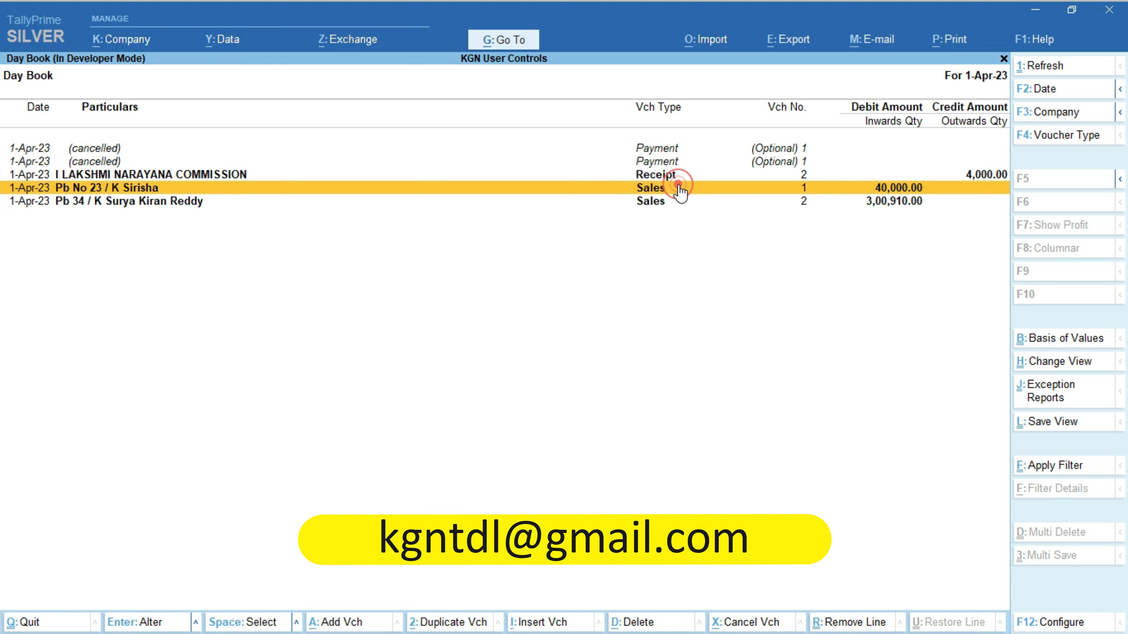
pyautogui.click(678, 187)
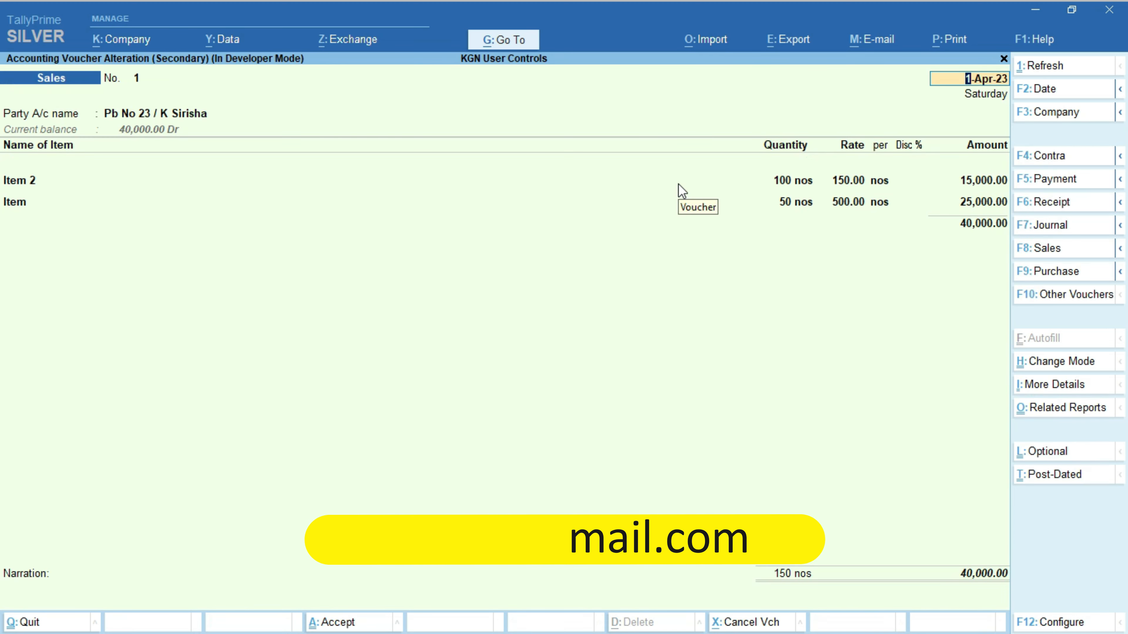
pyautogui.click(769, 622)
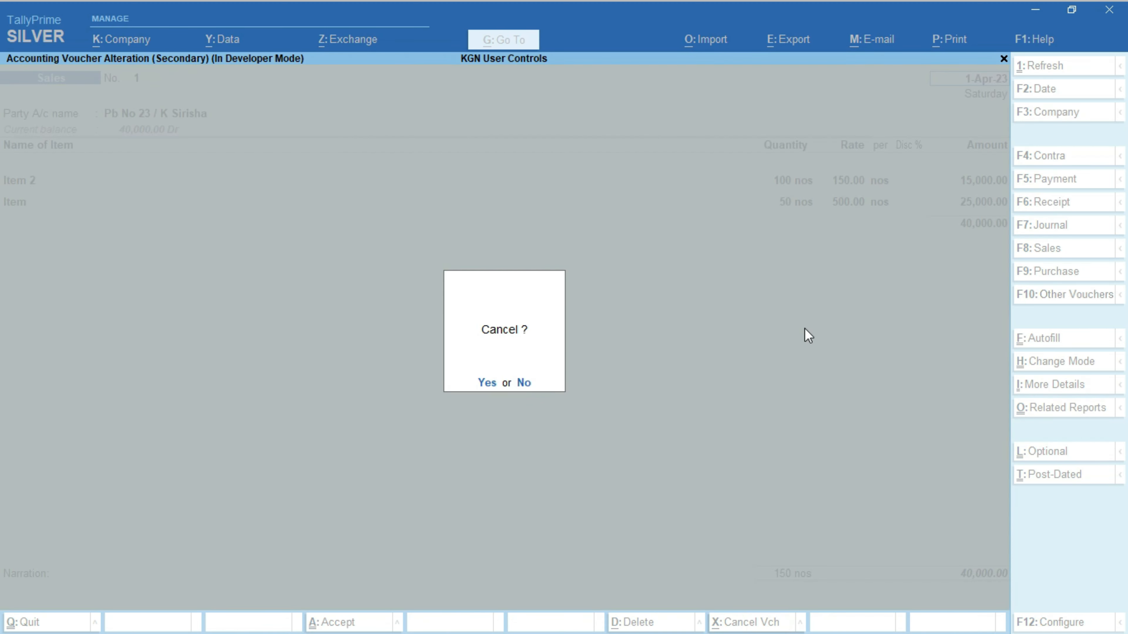
pyautogui.press('Escape')
pyautogui.press('Escape')
pyautogui.press('y')
pyautogui.press('Escape')
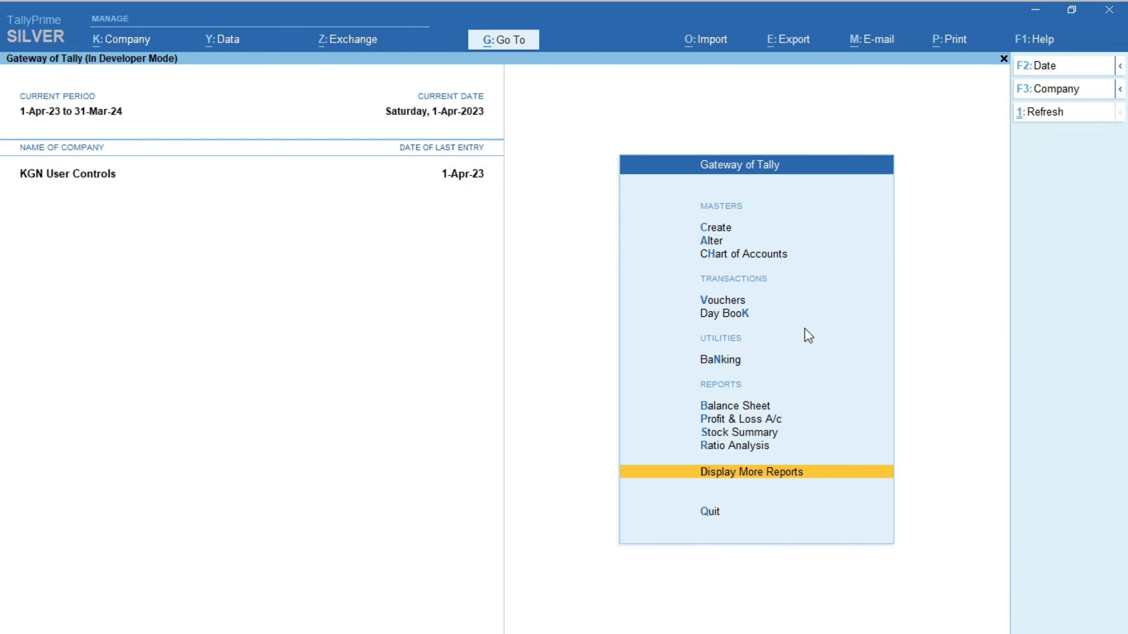
# - Shut KGN User Controls and log back into it as user 3 with the account password
pyautogui.hotkey('alt', 'F3')
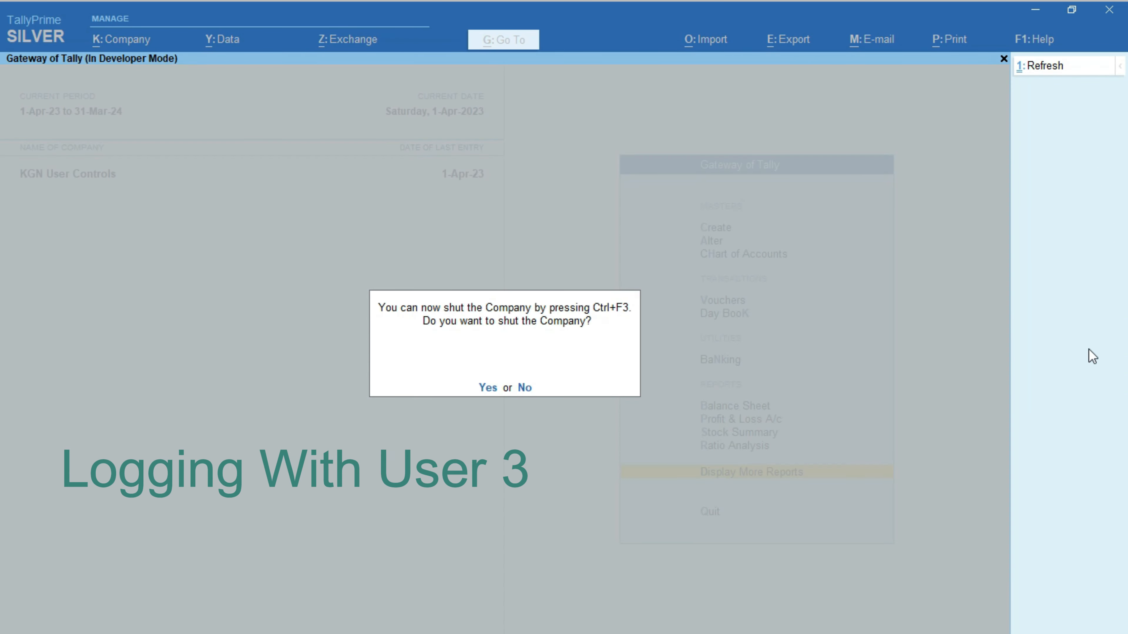
pyautogui.press('y')
pyautogui.press('Return')
pyautogui.write('3')
pyautogui.press('Return')
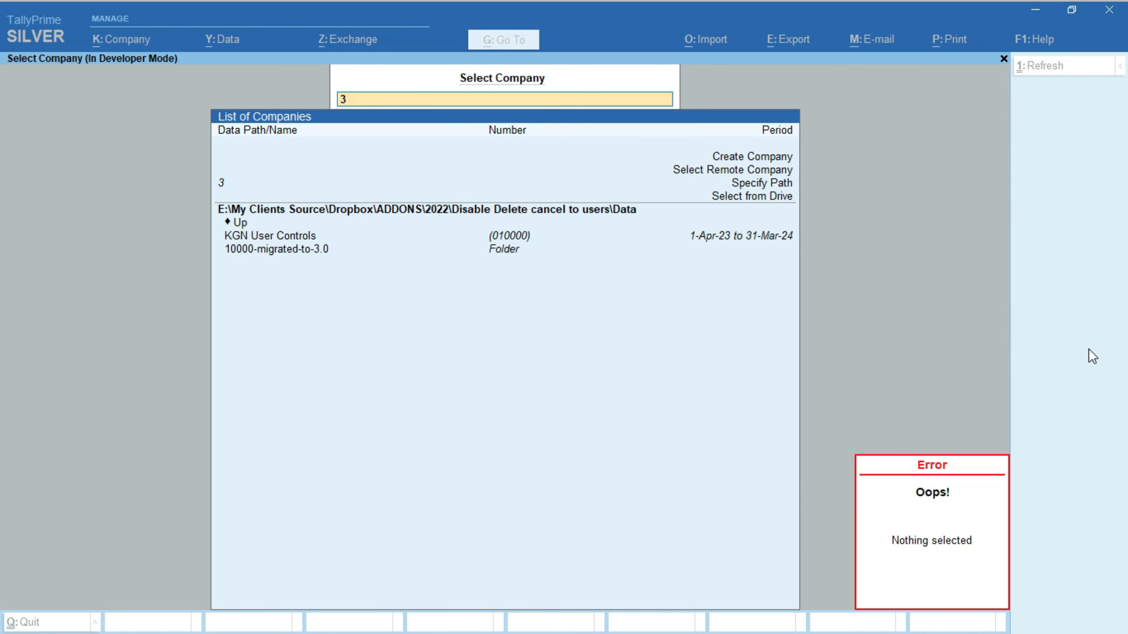
pyautogui.press('BackSpace')
pyautogui.press('Return')
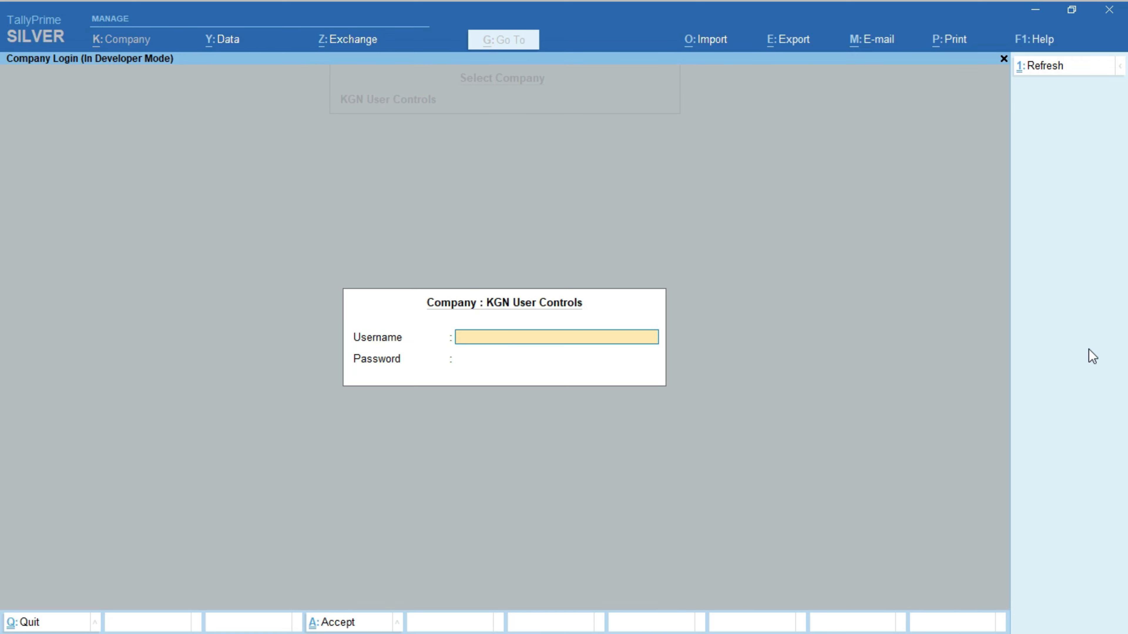
pyautogui.press('Return')
pyautogui.press('BackSpace')
pyautogui.press('Return')
pyautogui.press('Return')
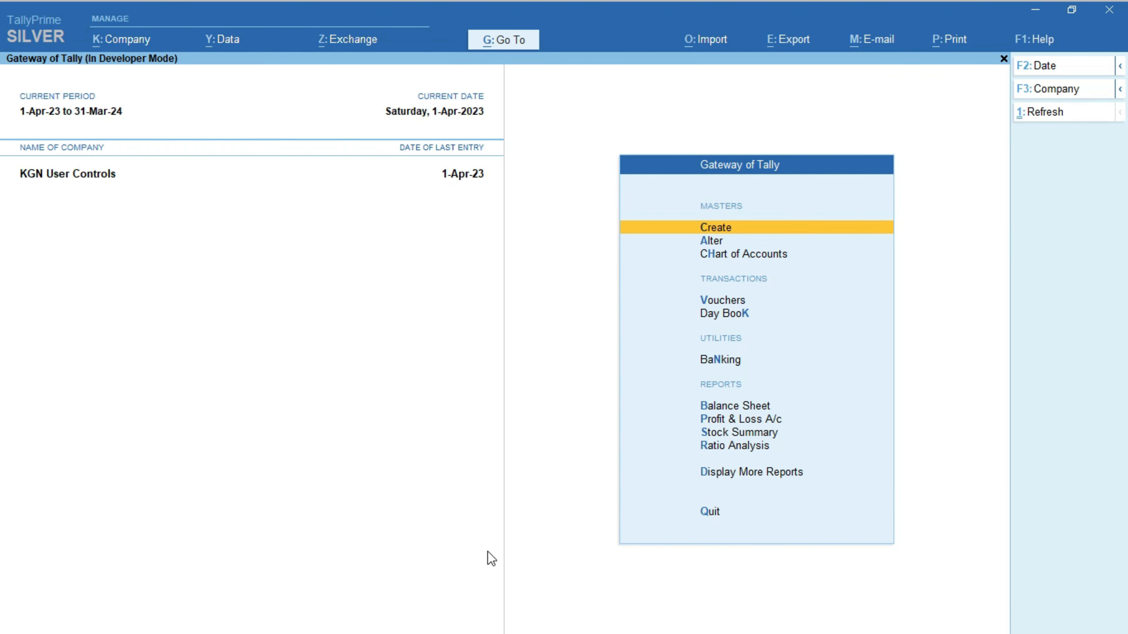
# - Open the Day Book's first cancelled payment voucher to check its Delete and Cancel options, and return to the list
pyautogui.press('d')
pyautogui.press('d')
pyautogui.press('Return')
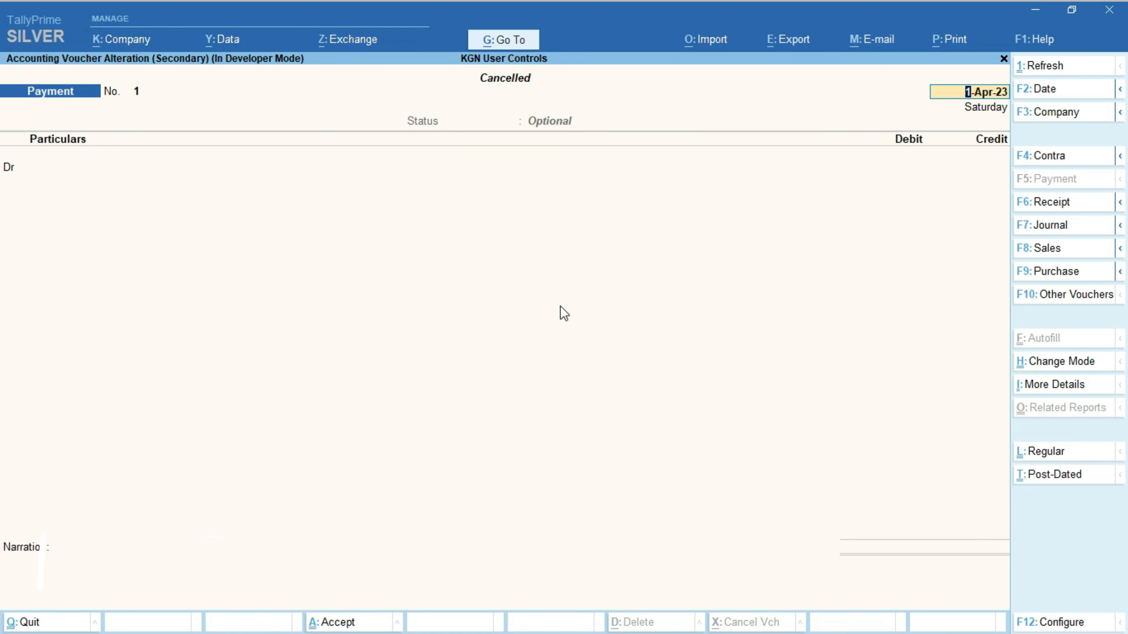
pyautogui.click(533, 233)
pyautogui.press('Escape')
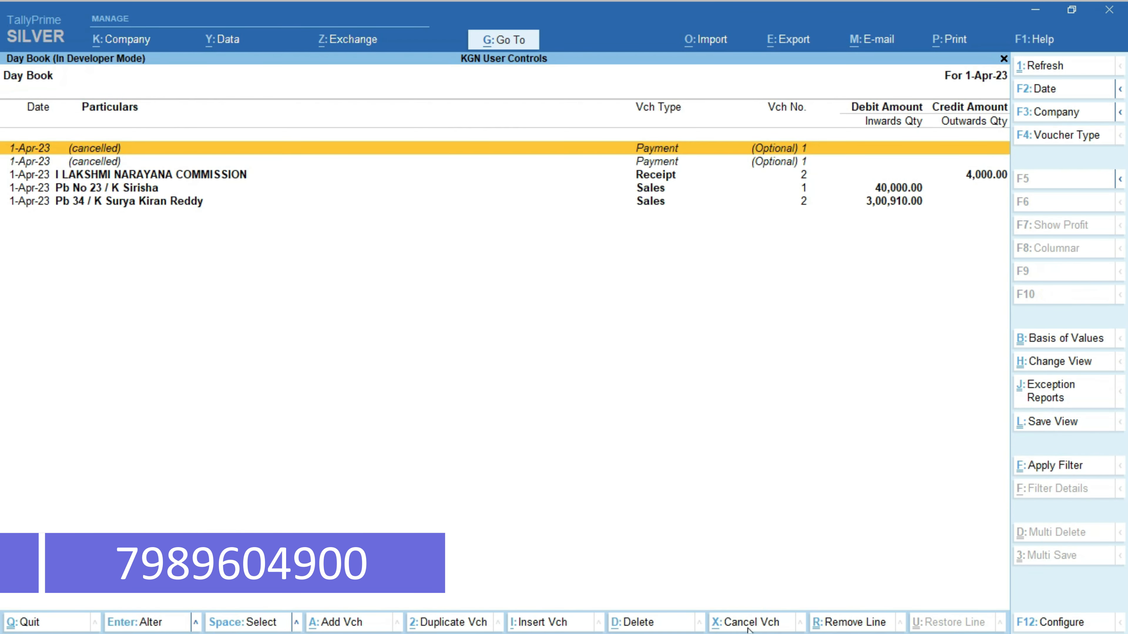
# - Open receipt voucher No. 2, try to cancel it, and quit without saving
pyautogui.doubleClick(662, 175)
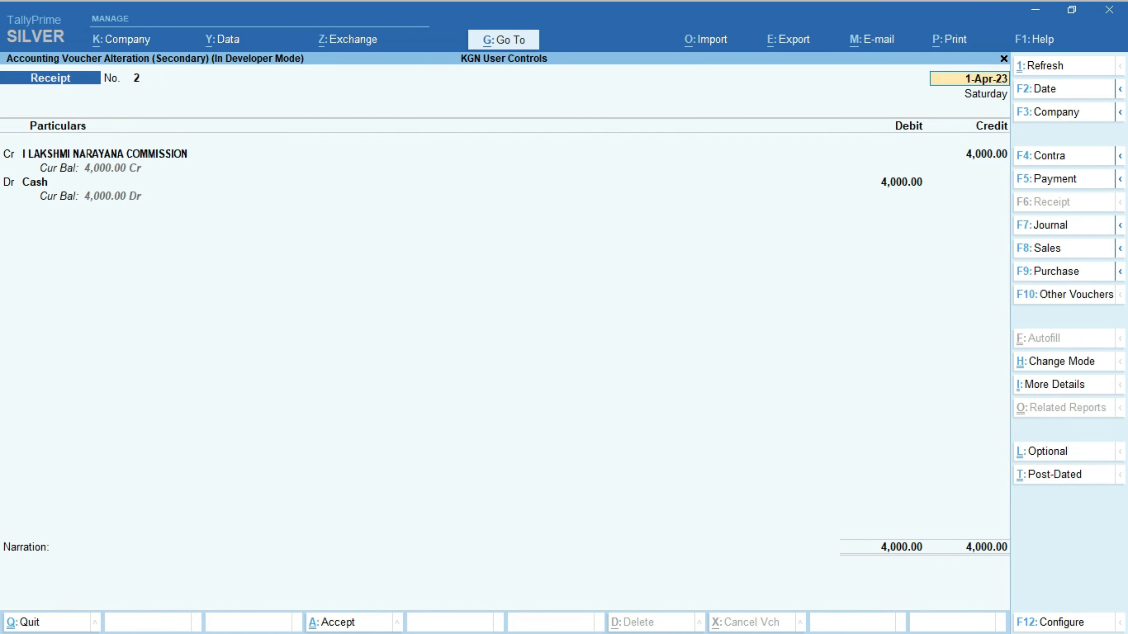
pyautogui.click(757, 631)
pyautogui.press('Escape')
pyautogui.press('Escape')
pyautogui.press('Return')
# - Select receipt voucher No. 2 in the Day Book, try to cancel it from the list, and leave the Day Book
pyautogui.press('space')
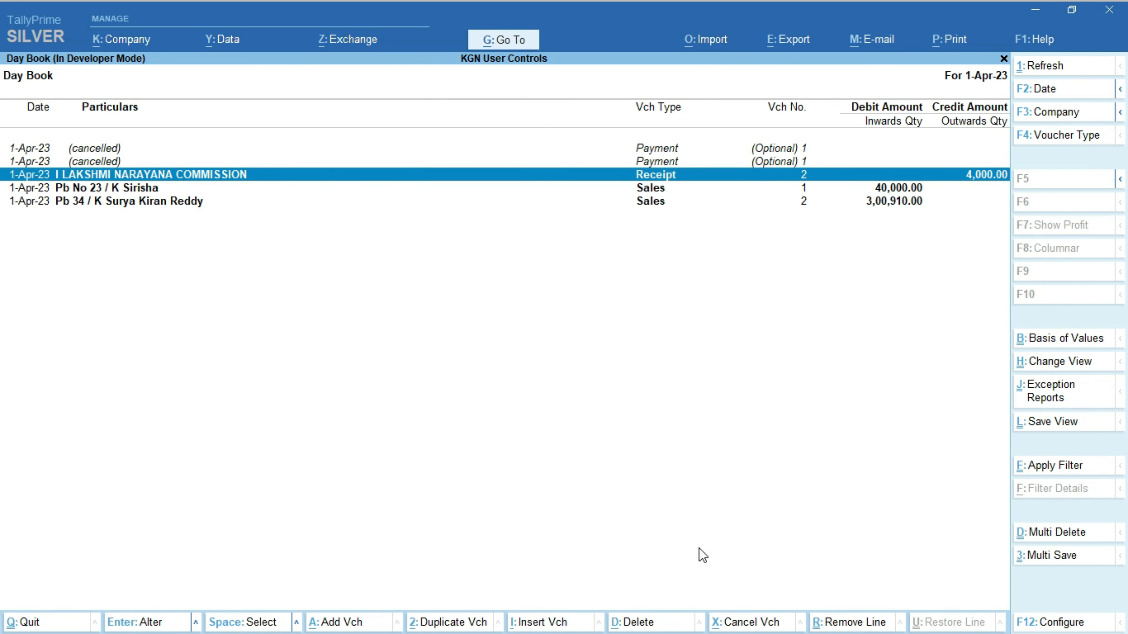
pyautogui.click(737, 623)
pyautogui.press('Escape')
# - Shut KGN User Controls and log back into it as user 4 with the account password
pyautogui.hotkey('alt', 'F1')
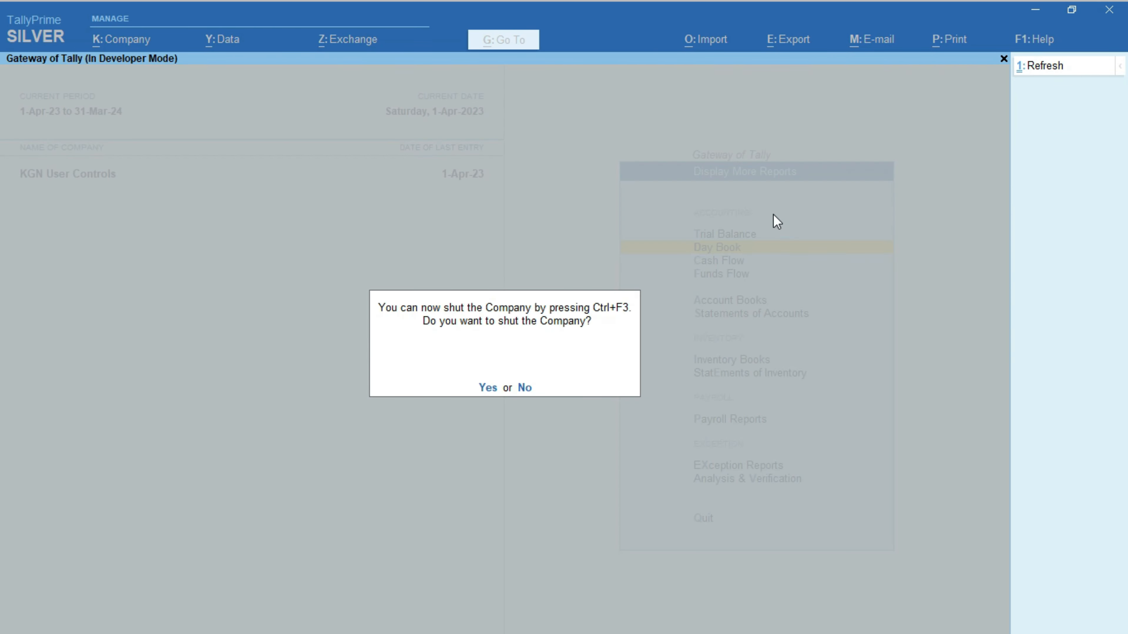
pyautogui.press('Return')
pyautogui.press('Return')
pyautogui.press('Return')
pyautogui.write('4')
pyautogui.press('Return')
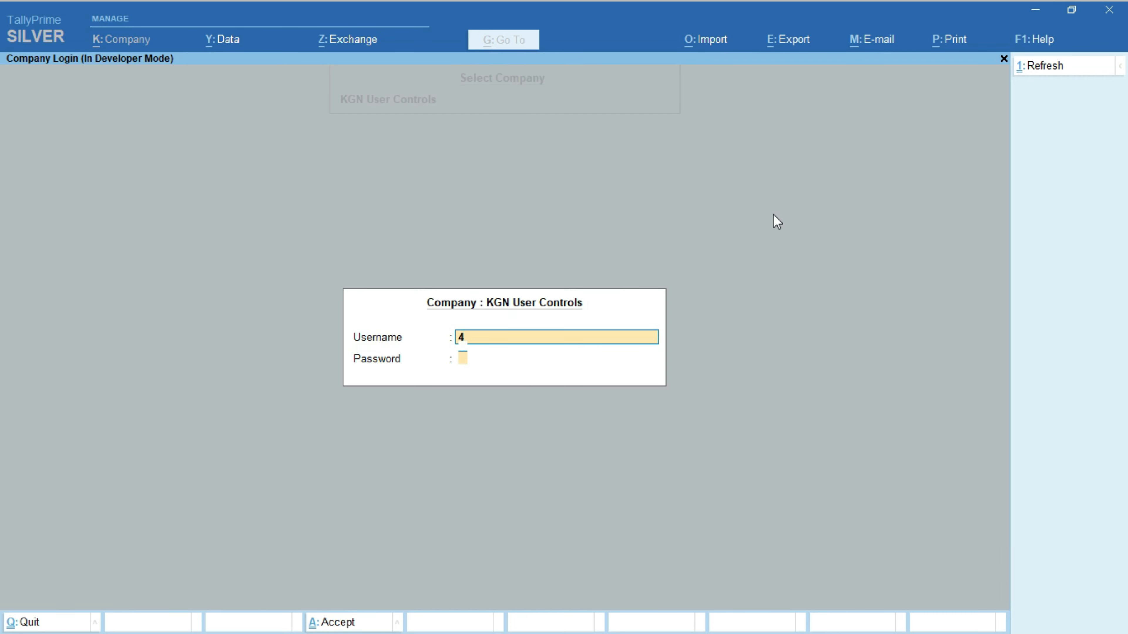
pyautogui.write('4')
pyautogui.press('Return')
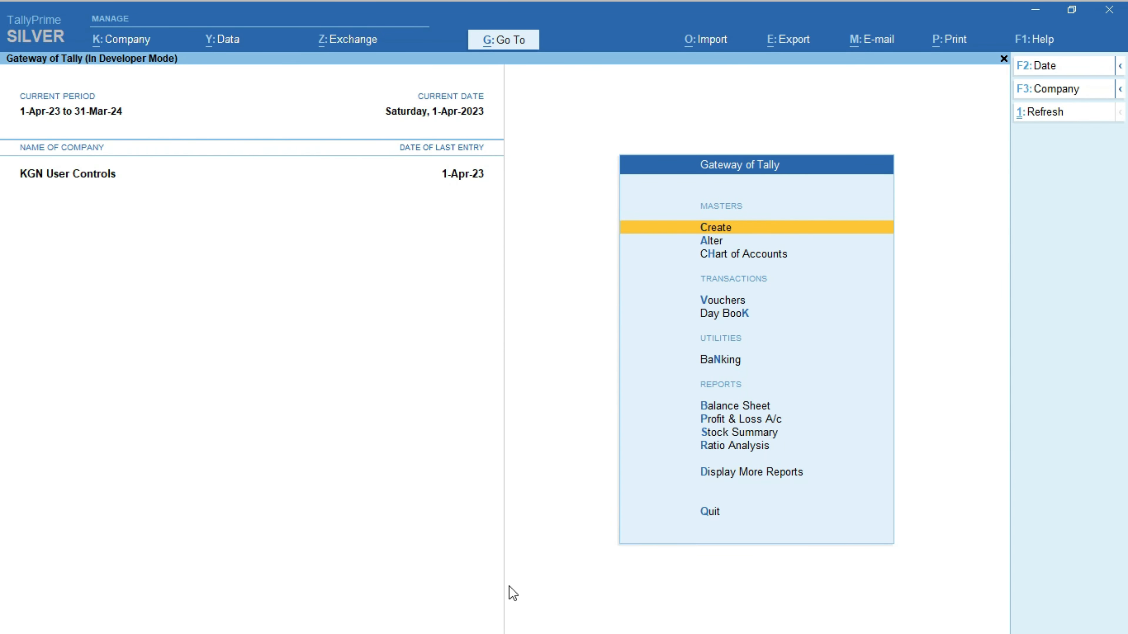
# - Open the Day Book and try the Delete and Cancel options on the first cancelled payment voucher in the list
pyautogui.press('d')
pyautogui.press('k')
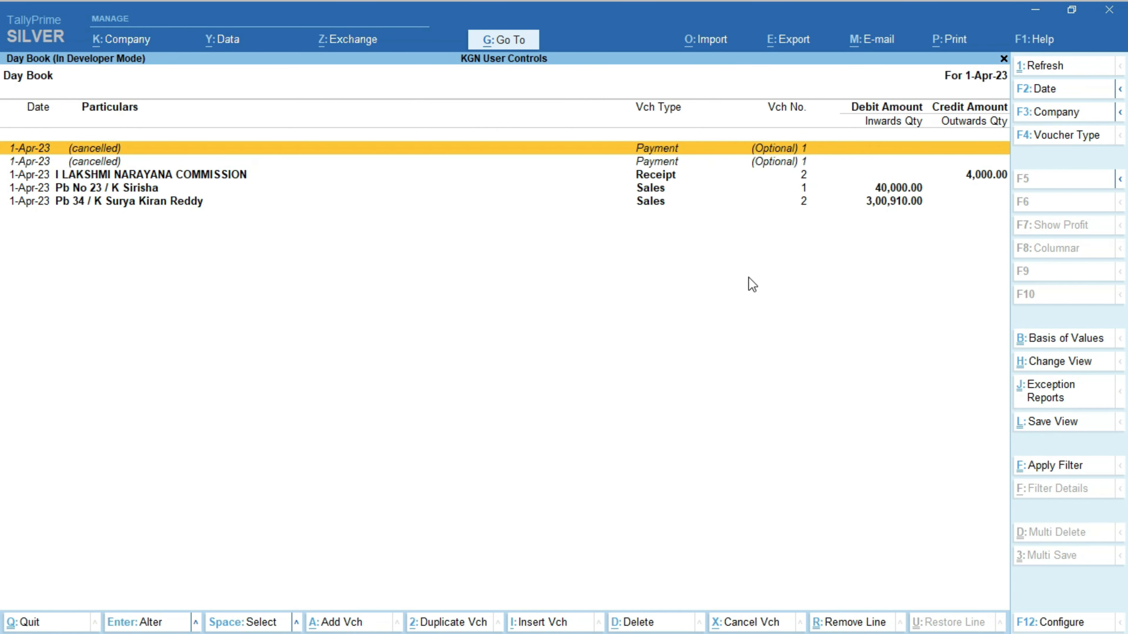
pyautogui.click(653, 621)
pyautogui.click(787, 621)
pyautogui.click(659, 615)
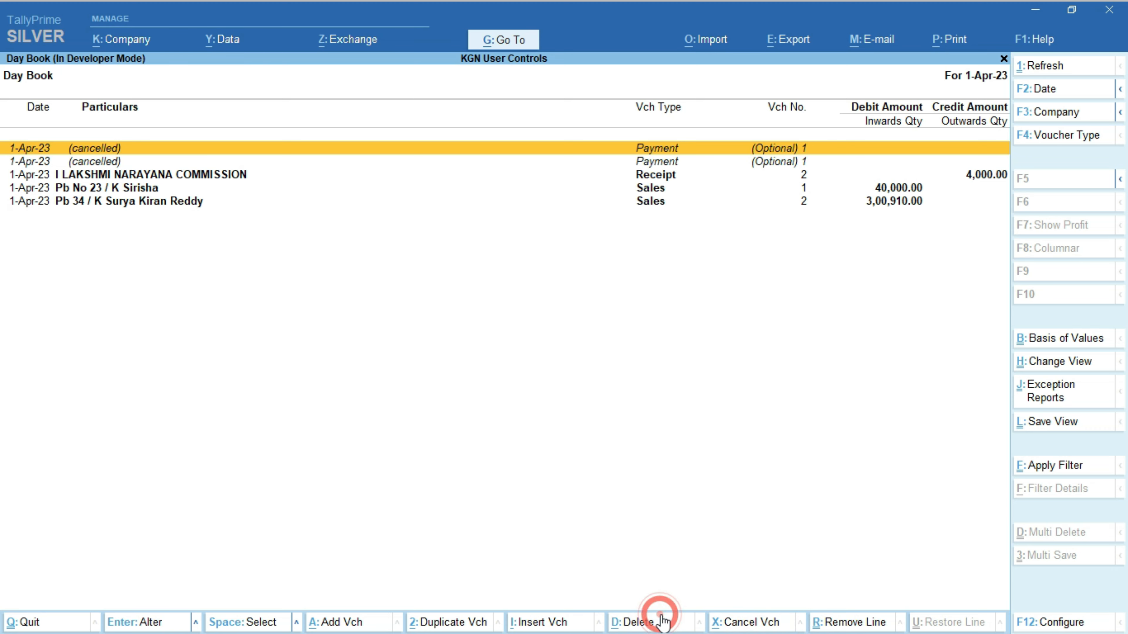
pyautogui.click(752, 620)
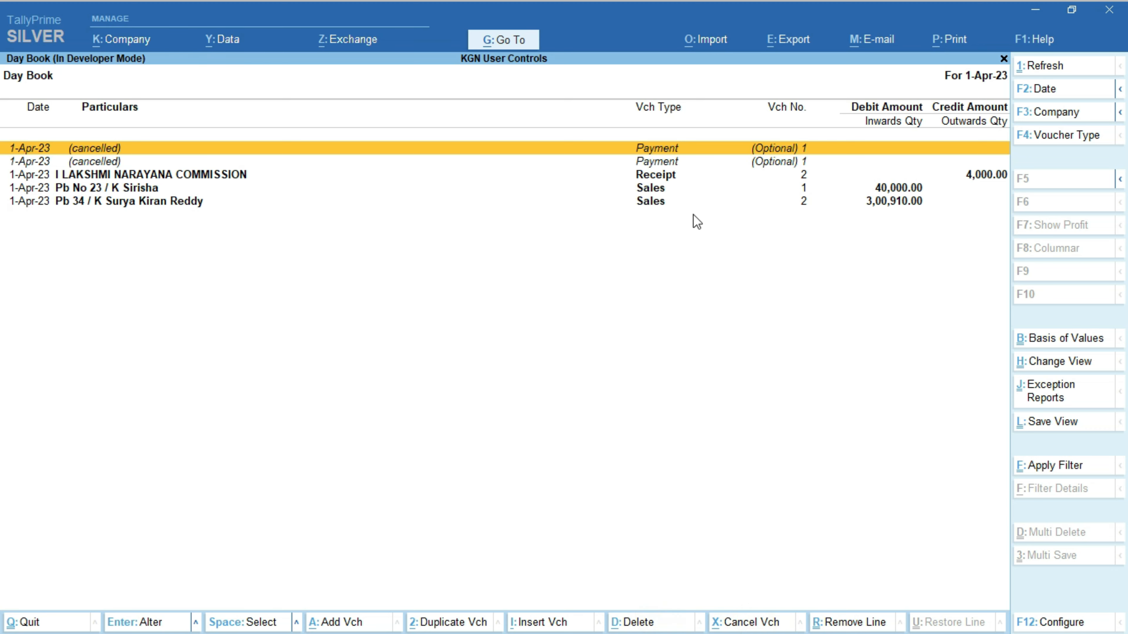
# - Open sales voucher No. 1, test its Delete and Cancel options, and dismiss each confirmation without changing the voucher
pyautogui.doubleClick(636, 188)
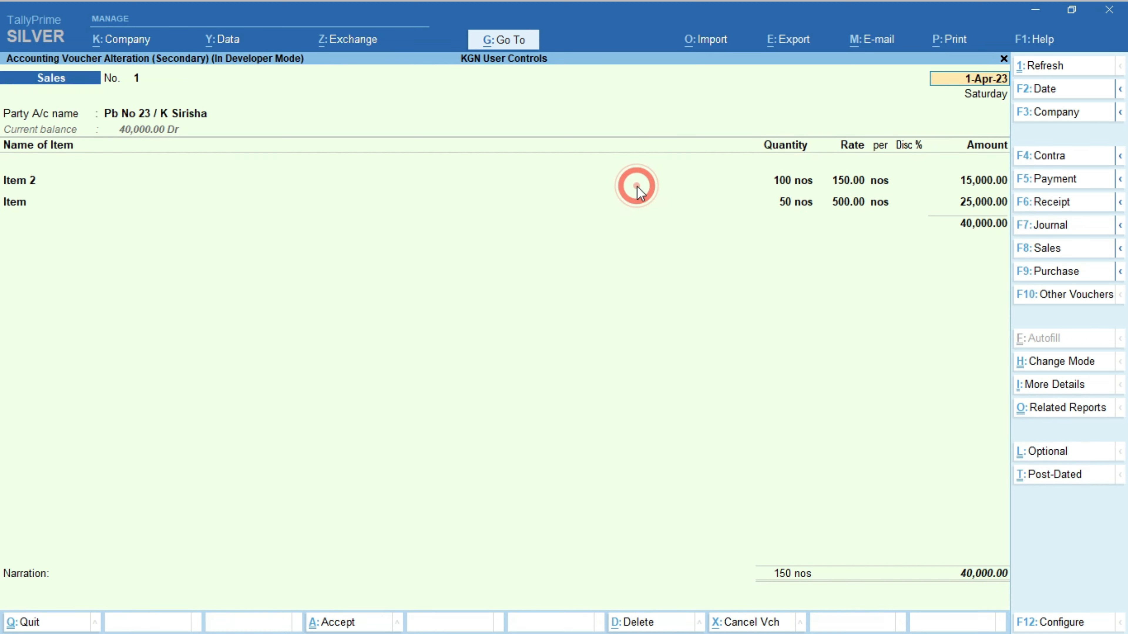
pyautogui.click(636, 624)
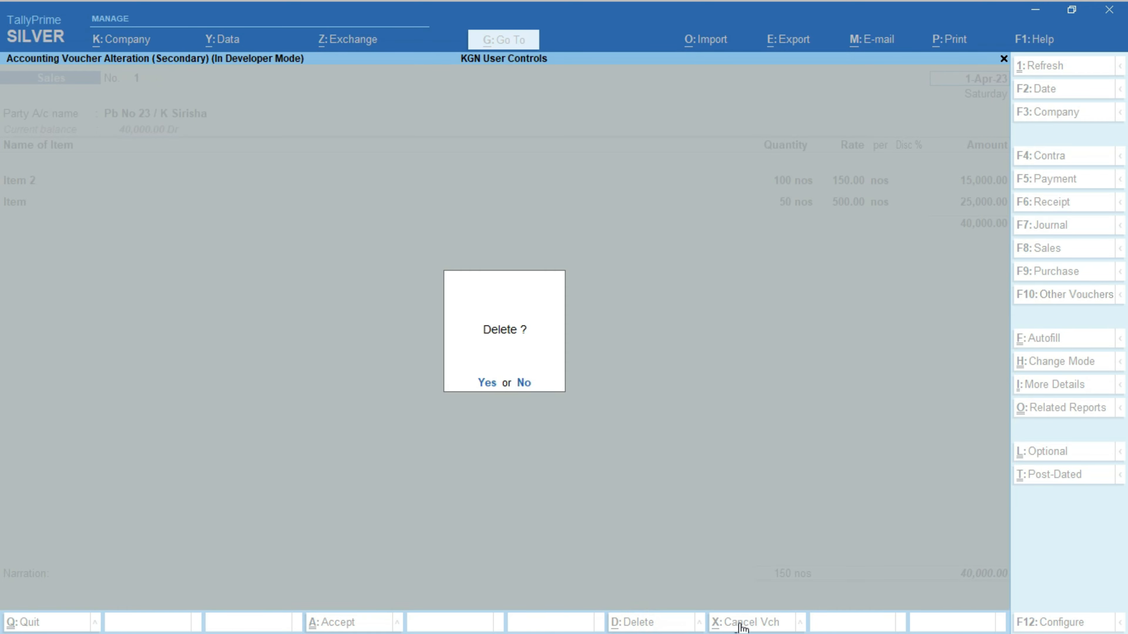
pyautogui.click(743, 622)
pyautogui.click(748, 623)
pyautogui.press('Escape')
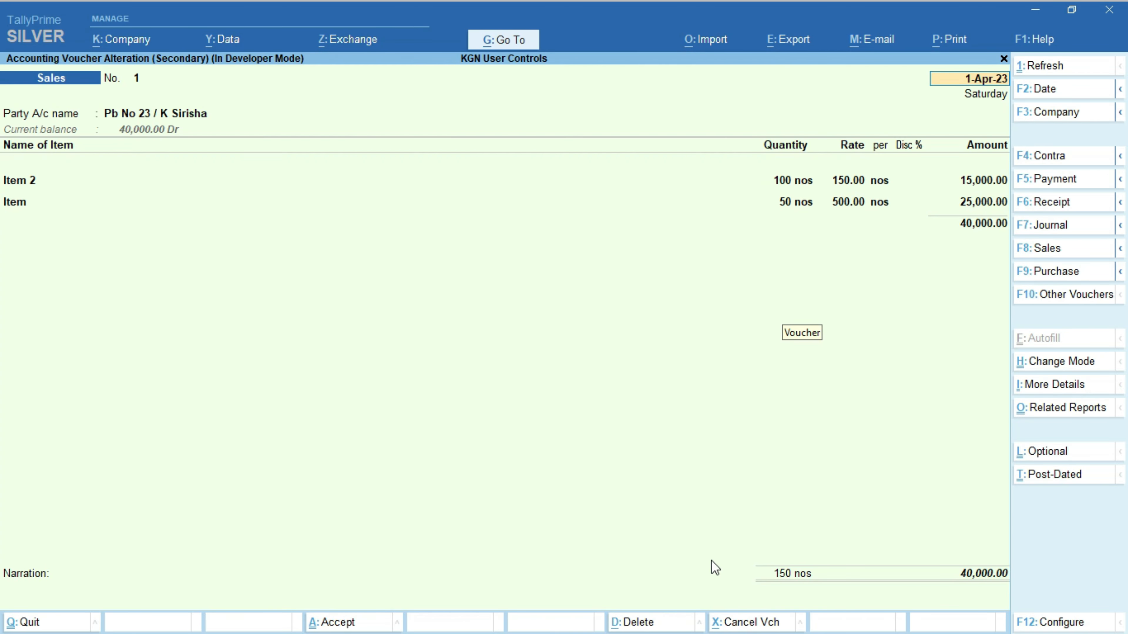
pyautogui.click(663, 622)
pyautogui.press('Escape')
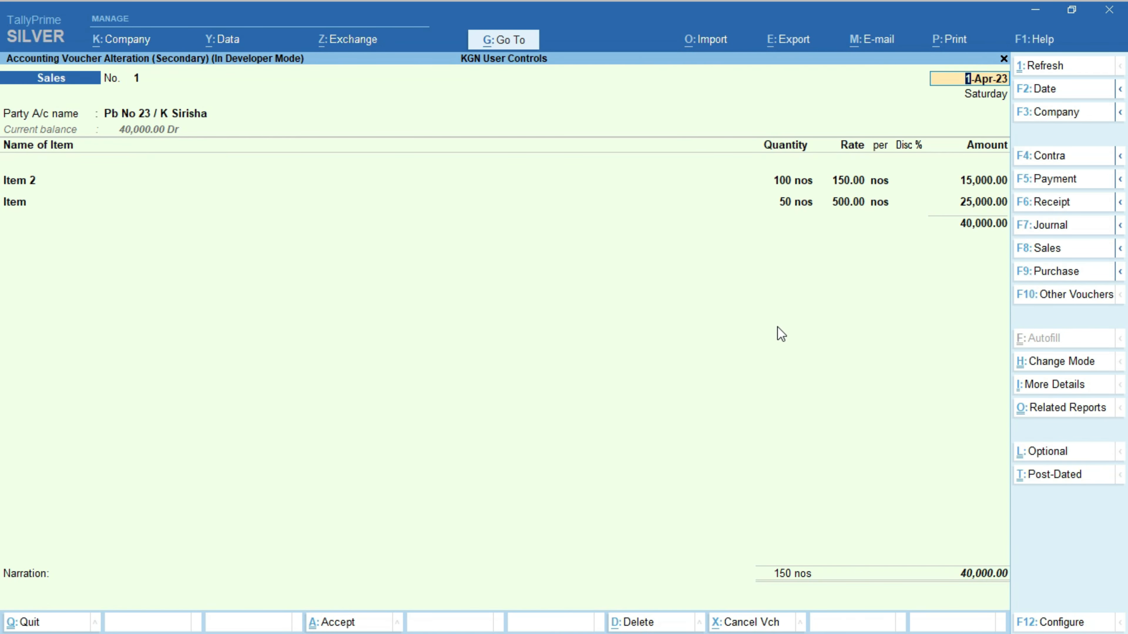